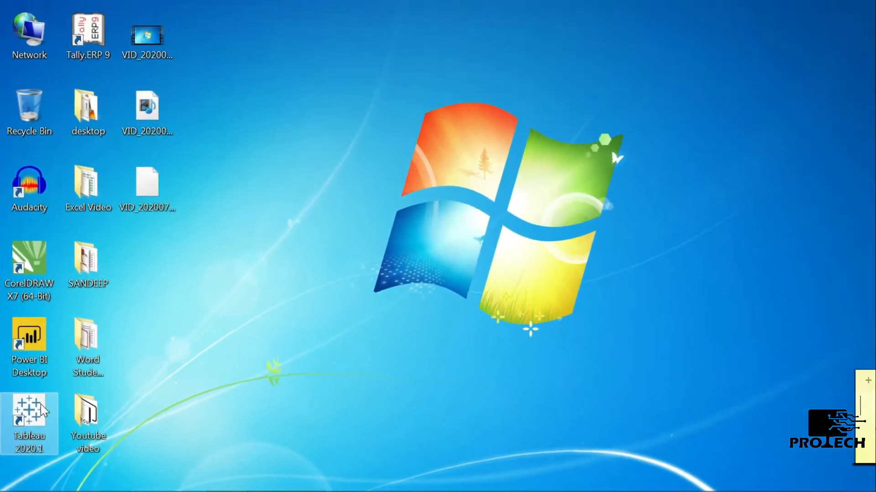
- Launch Tableau 2020.1, continuing the trial, and show the full list of server connectors
double_click(67, 349)
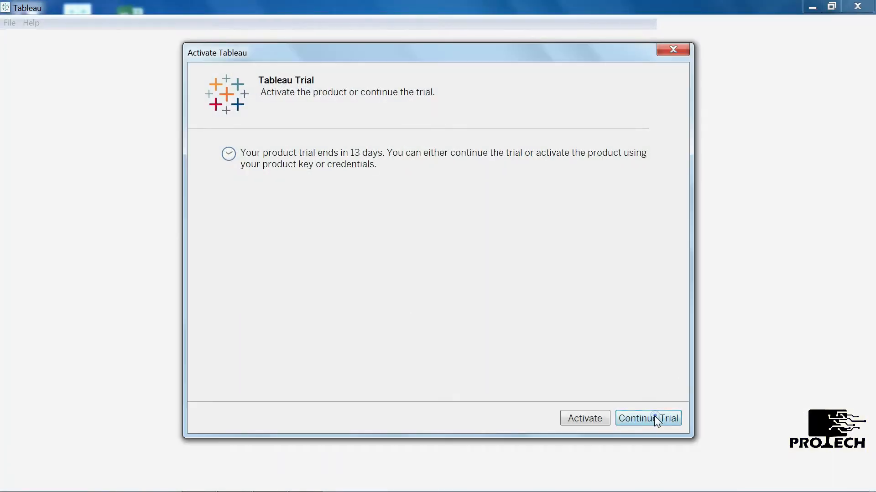
left_click(657, 418)
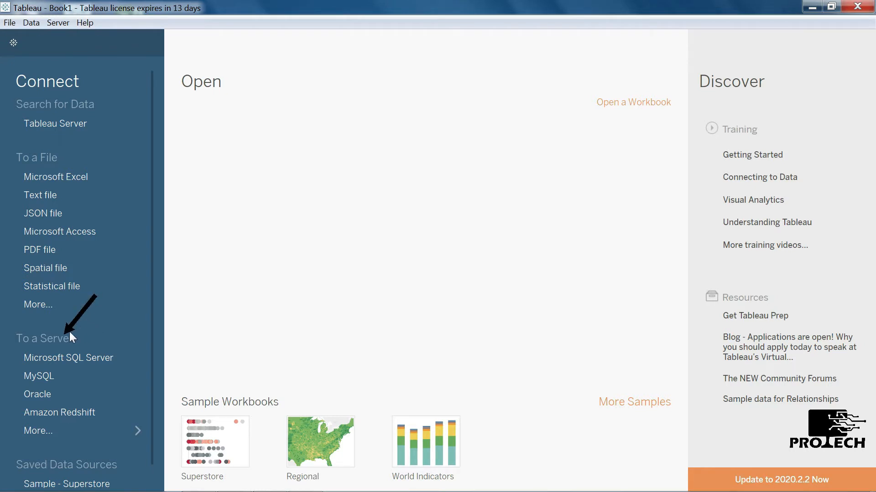
left_click(64, 436)
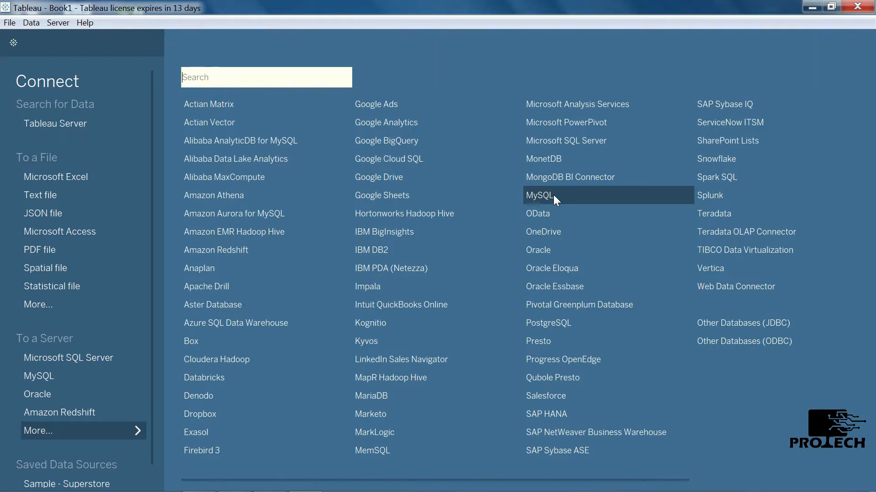
- Connect to the Excel workbook Sample - Superstore in Documents, My Tableau Repository, Datasources, 2020.1, en_US-US
left_click(61, 180)
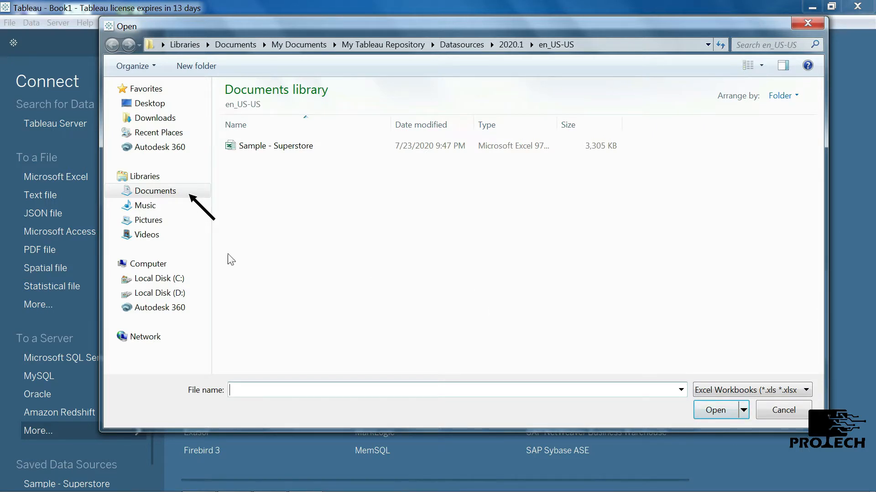
left_click(173, 196)
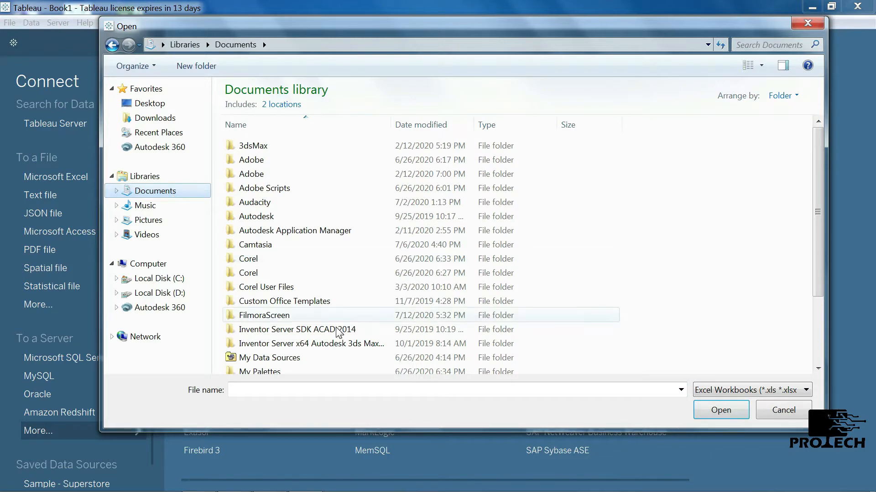
left_click(306, 345)
scroll(305, 345, "down", 2)
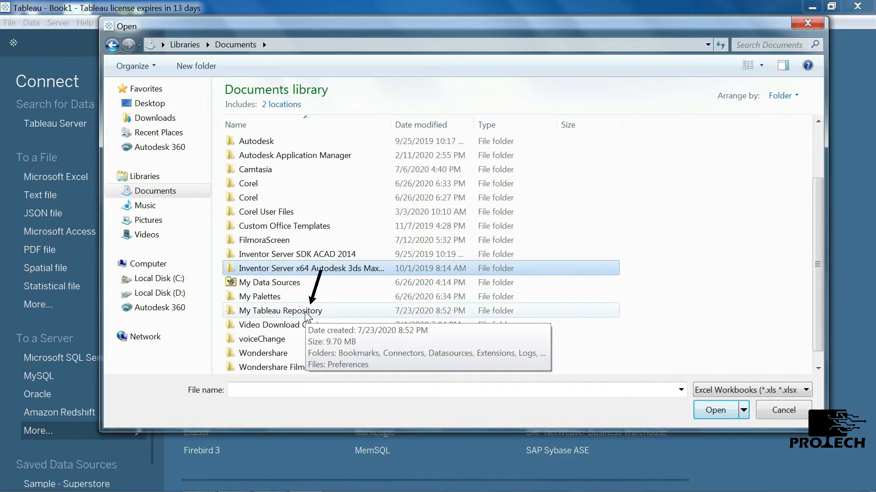
double_click(305, 312)
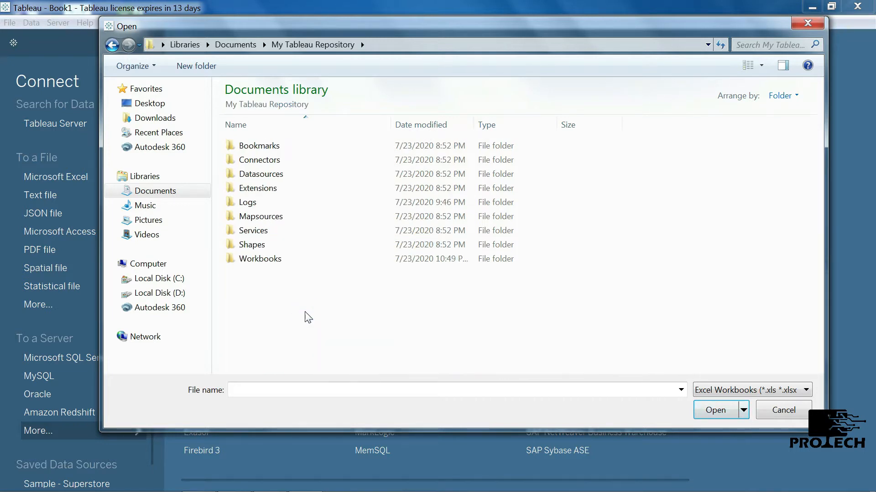
double_click(286, 175)
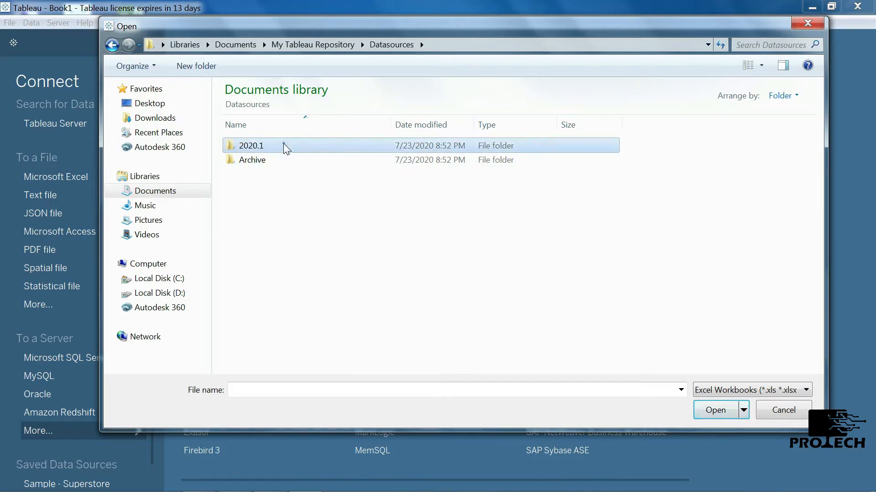
double_click(284, 146)
double_click(292, 152)
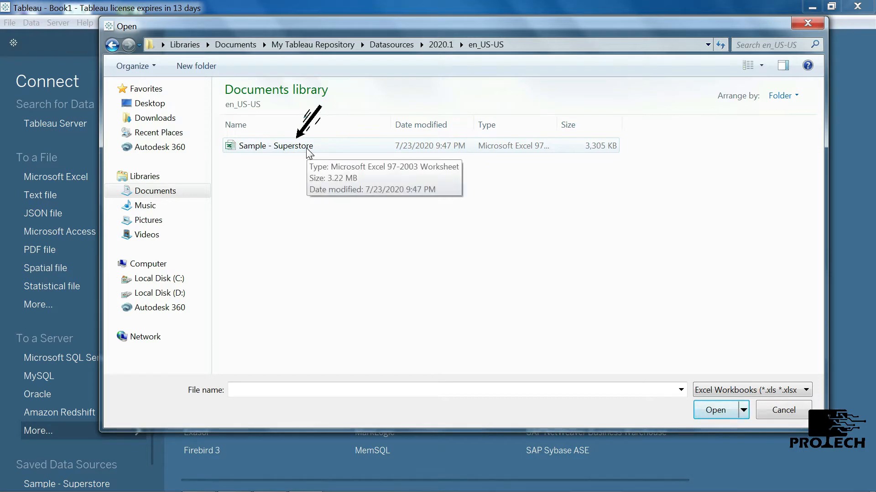
left_click(308, 150)
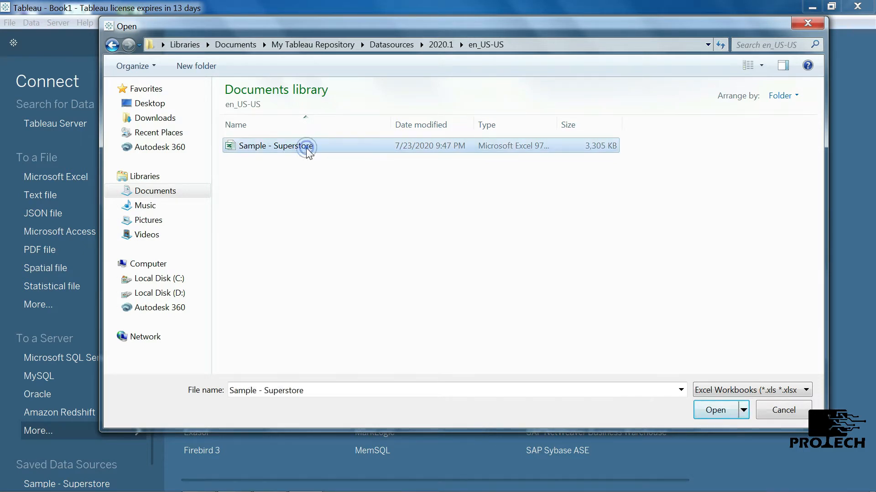
left_click(719, 410)
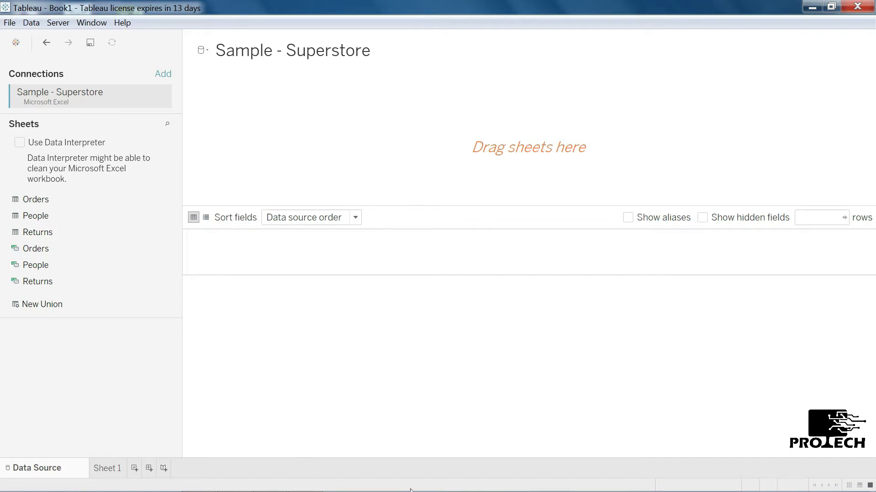
- Switch to the Sample - Superstore workbook in Excel and look through its Orders, People and Returns sheets
mouse_move(410, 491)
left_click(282, 482)
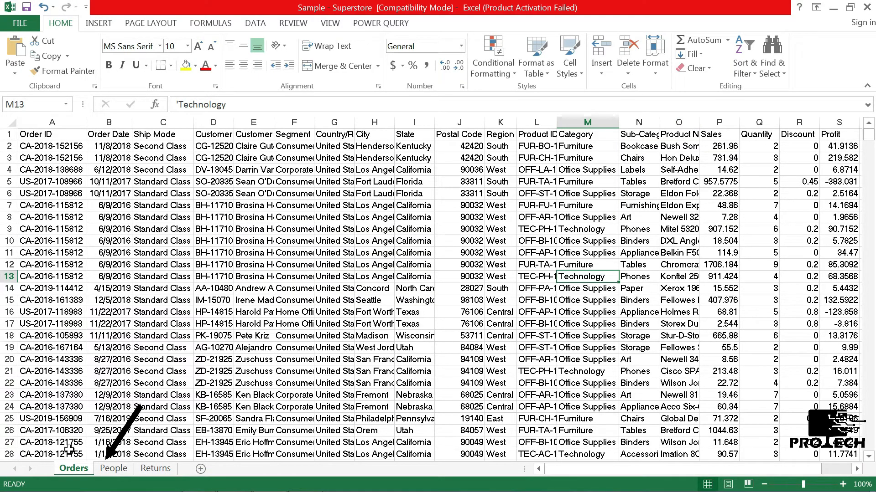
left_click(114, 472)
left_click(159, 469)
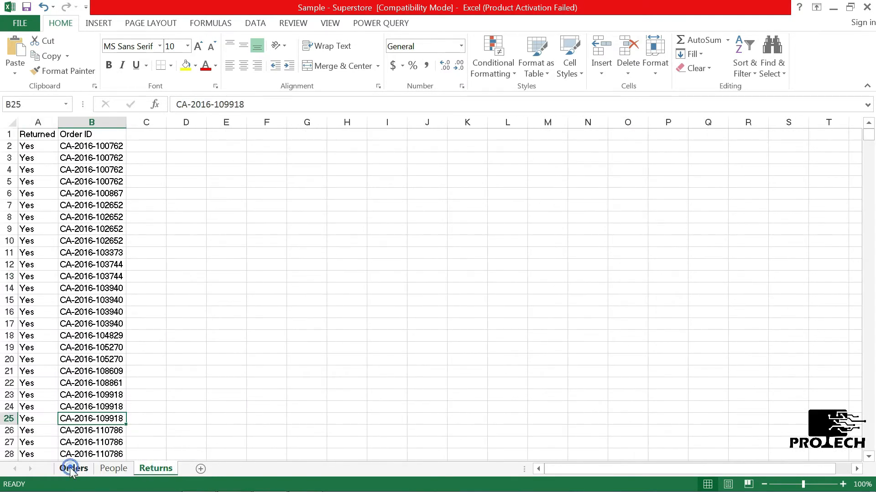
left_click(73, 469)
left_click(831, 9)
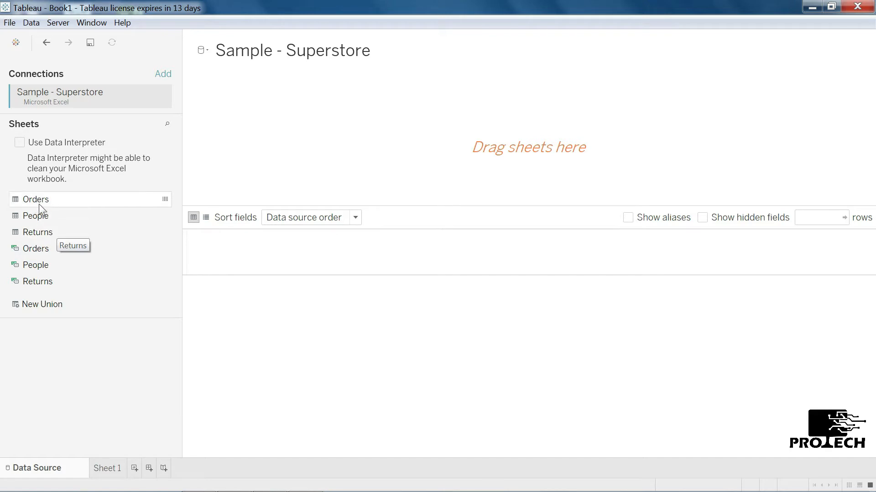
- Add the Orders sheet to the Tableau data source canvas and open the Sheet 1 worksheet
left_click_drag(56, 202, 388, 168)
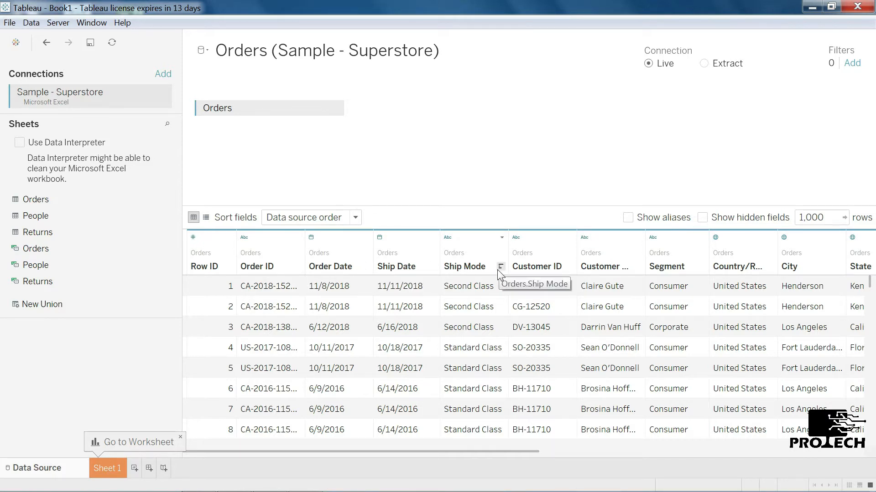
left_click(106, 468)
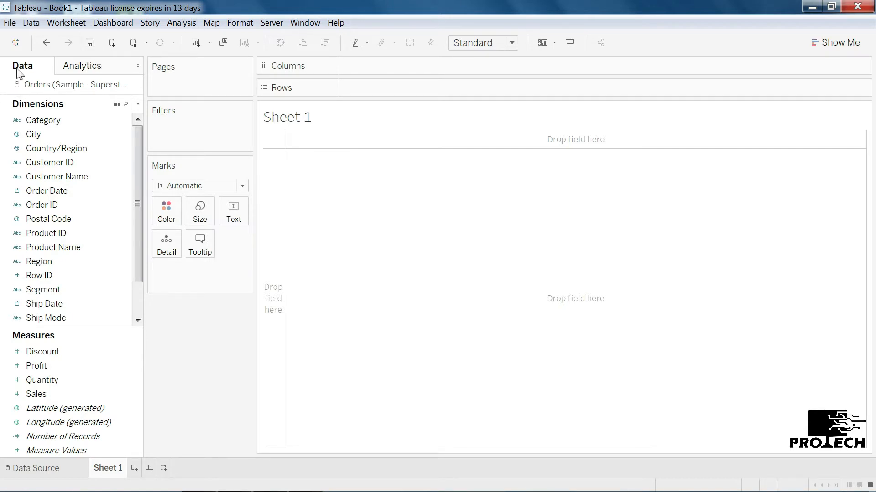
double_click(53, 89)
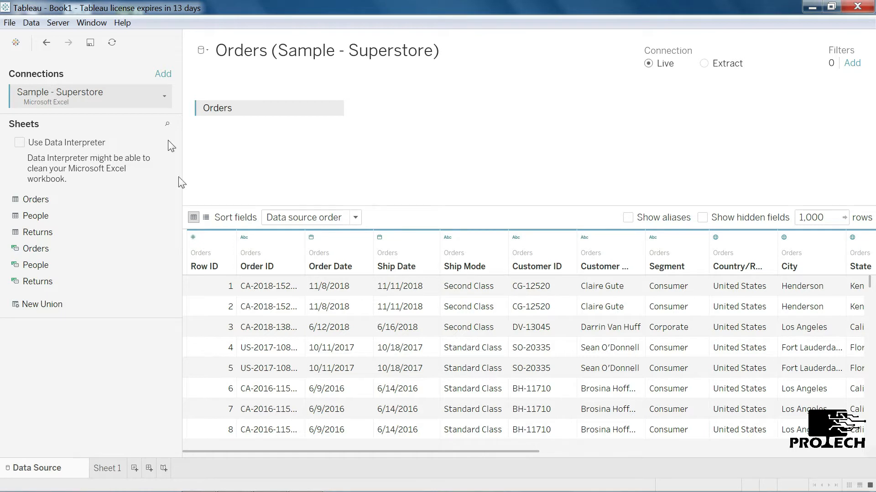
left_click(112, 469)
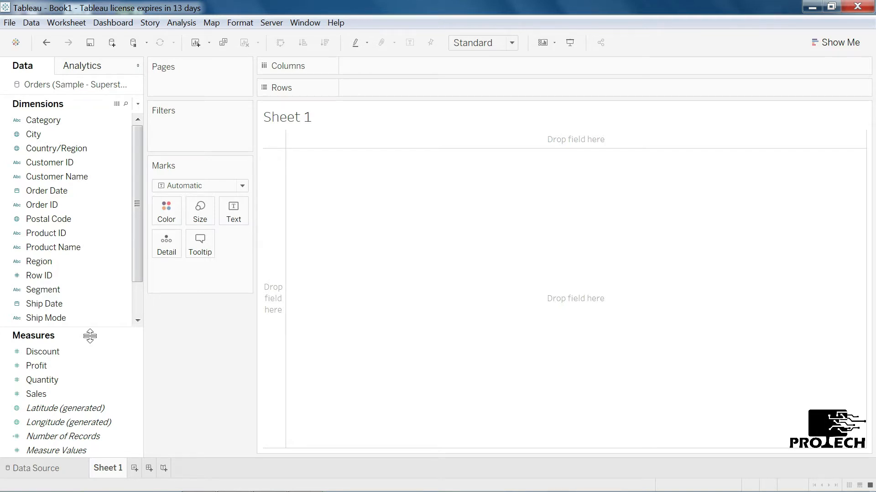
- Switch to Excel and create an empty PivotTable from the Orders data range in a new worksheet
left_click(275, 484)
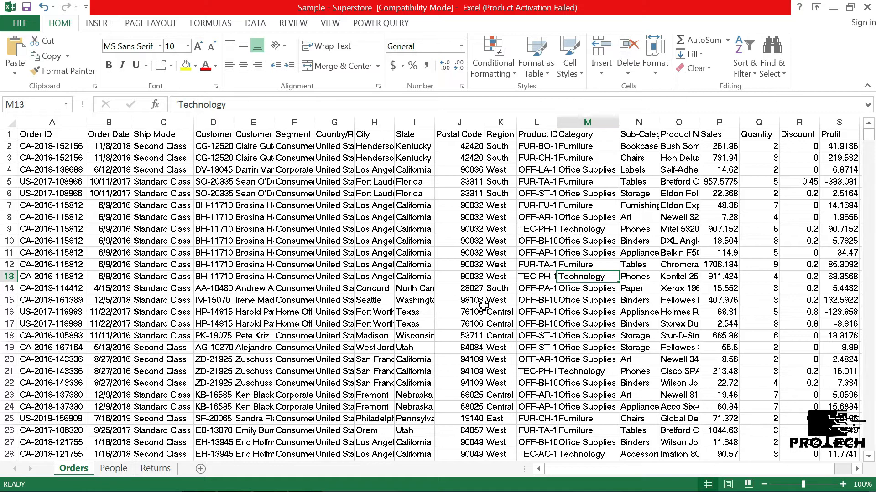
left_click(94, 27)
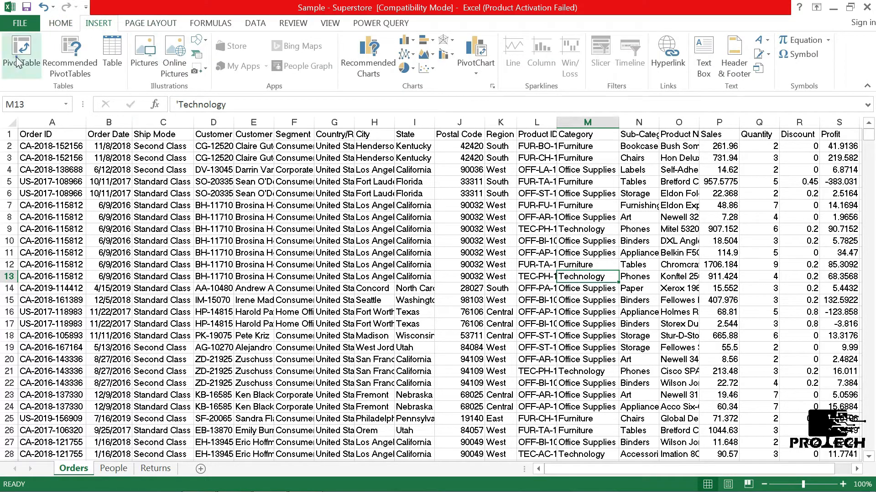
left_click(18, 61)
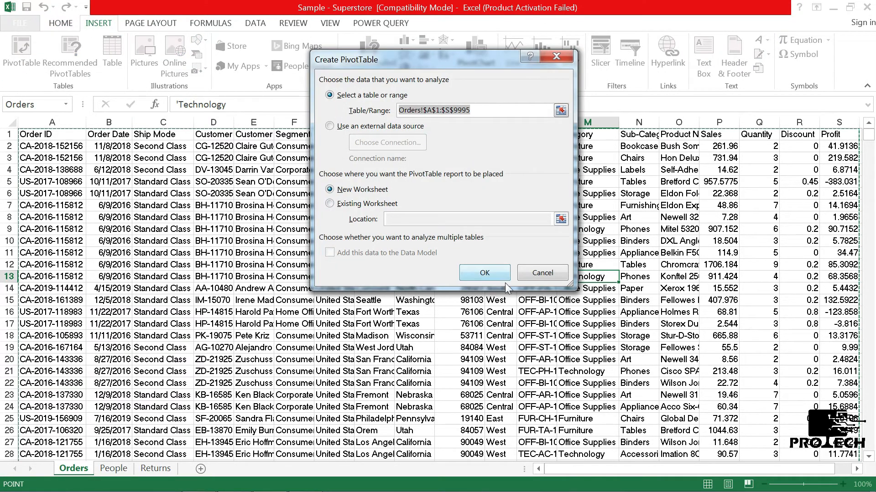
left_click(495, 273)
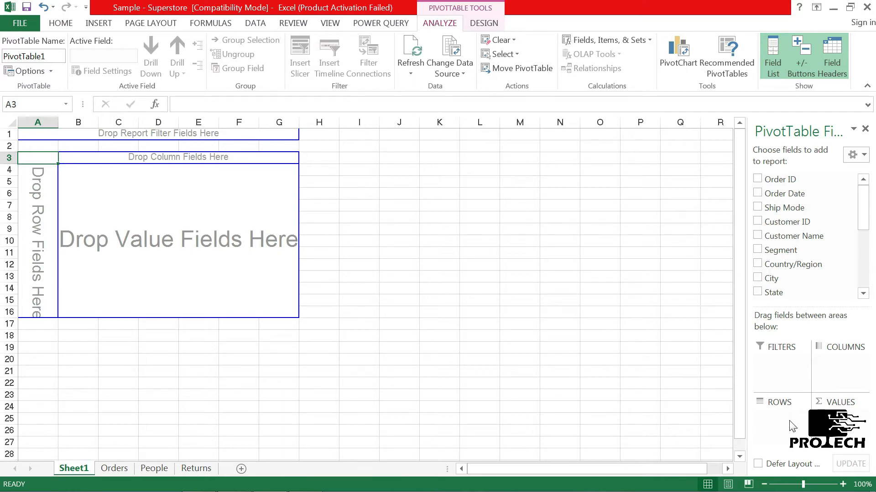
left_click(830, 14)
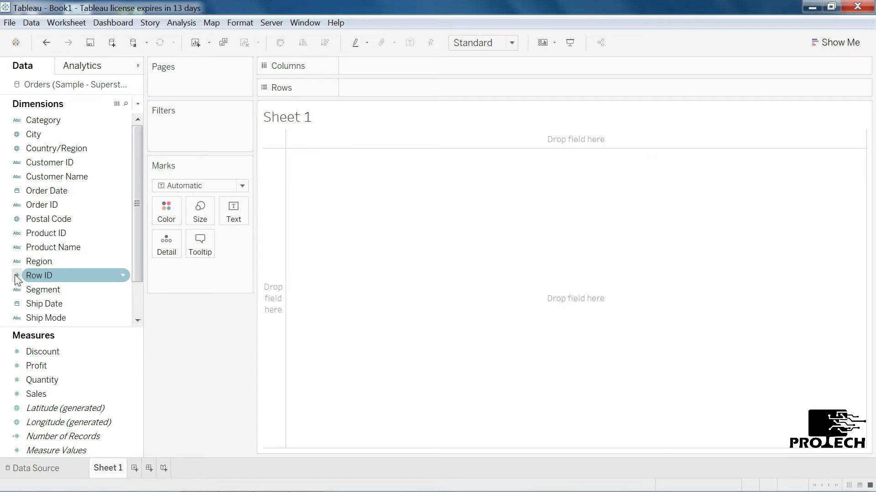
right_click(99, 271)
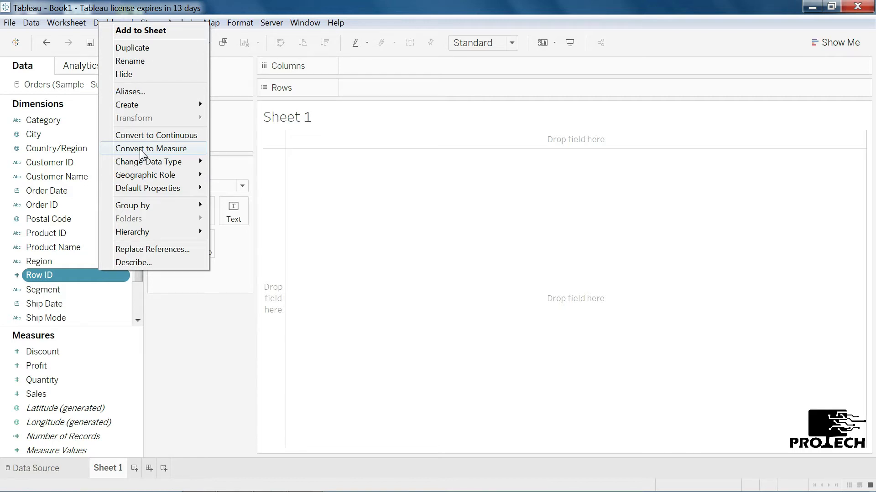
left_click(190, 357)
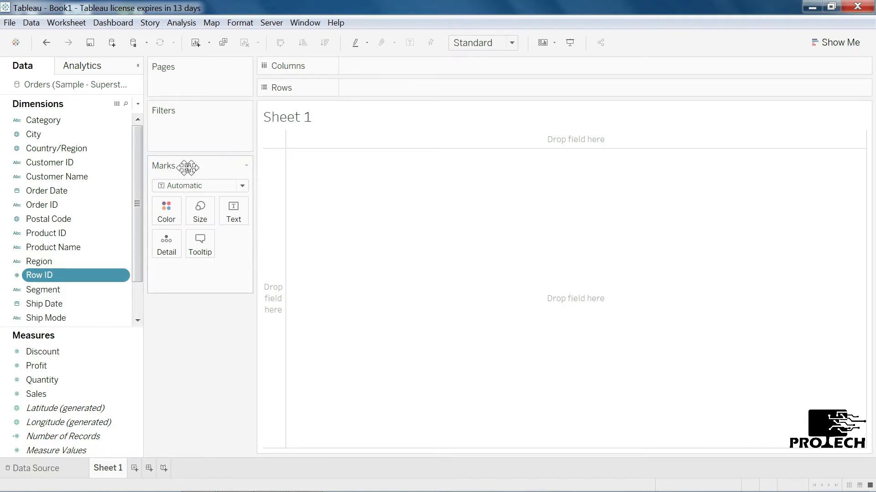
left_click(245, 166)
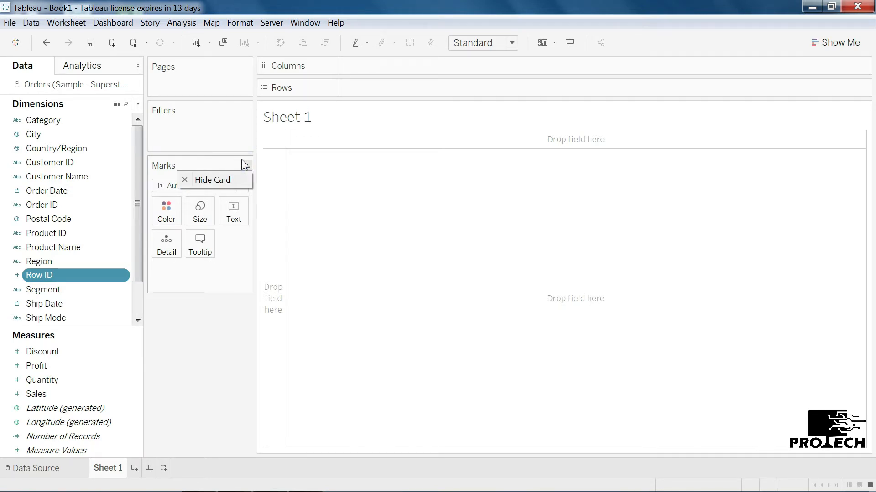
left_click(247, 110)
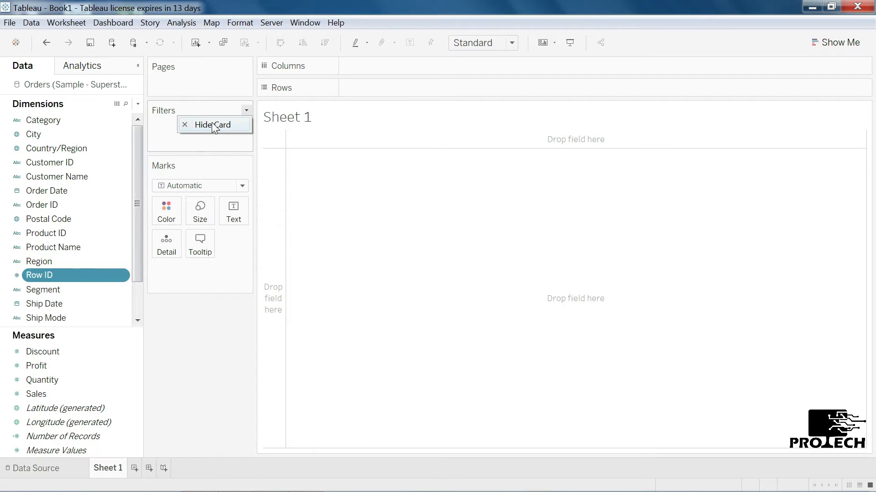
left_click(177, 165)
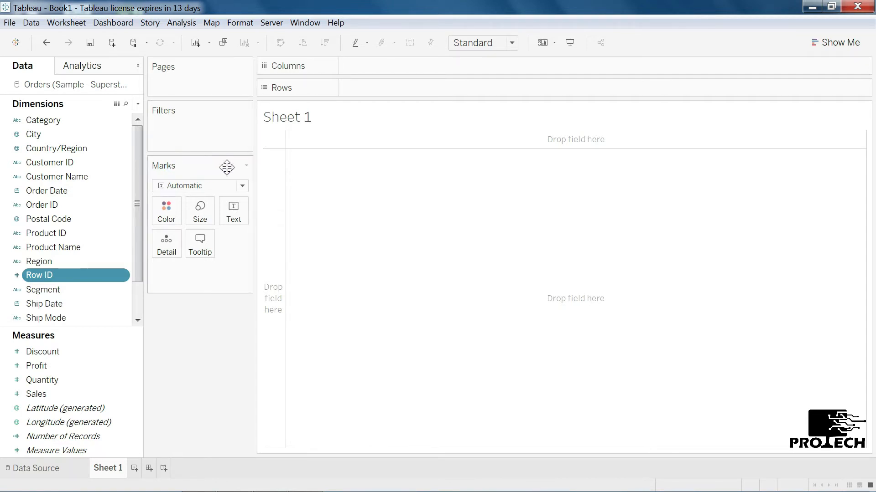
- Hide the Columns shelf on Sheet 1 and restore it through the worksheet's card display options
left_click(332, 66)
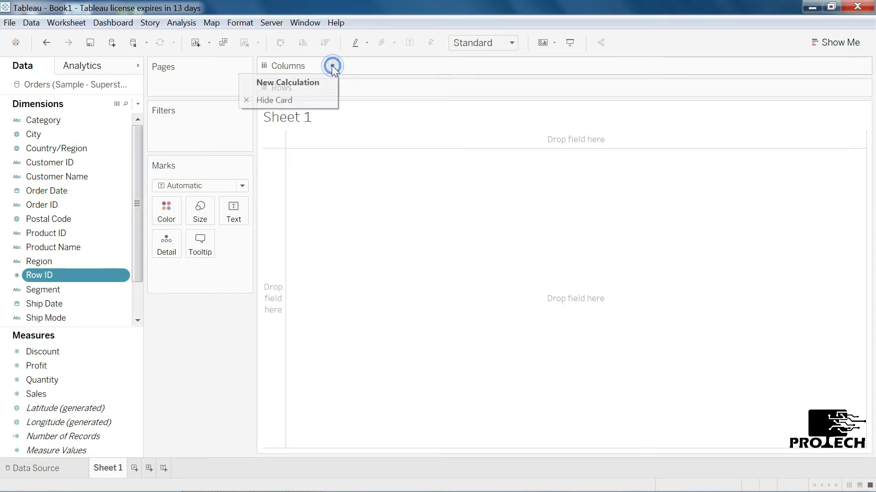
left_click(290, 101)
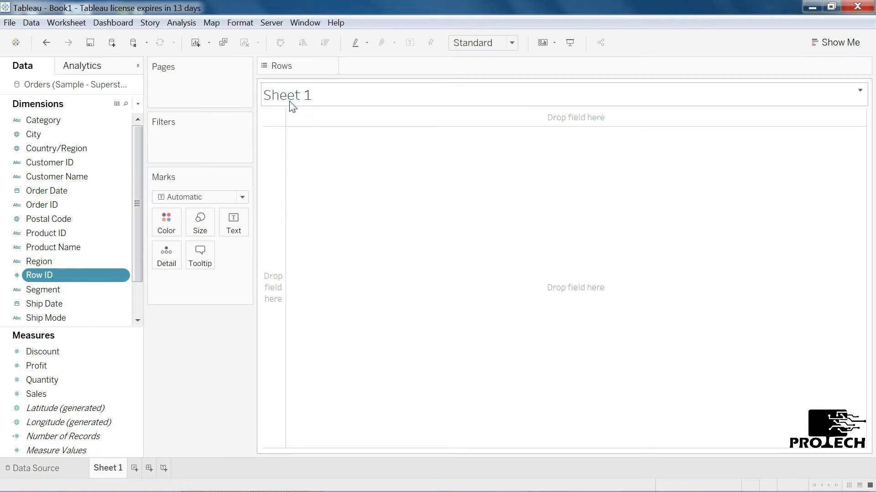
left_click(68, 23)
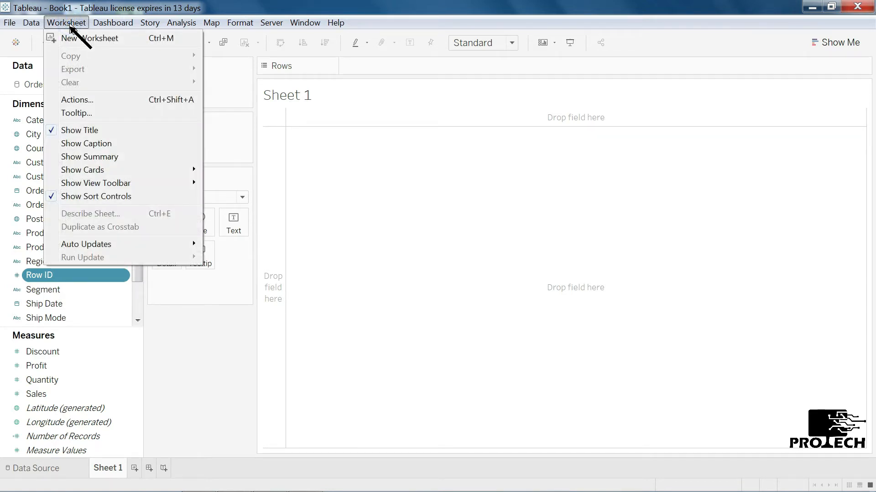
mouse_move(105, 176)
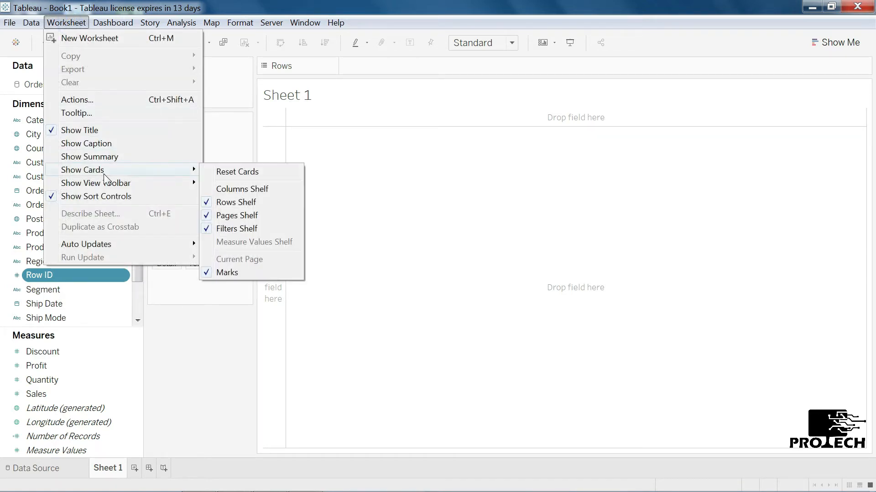
left_click(251, 193)
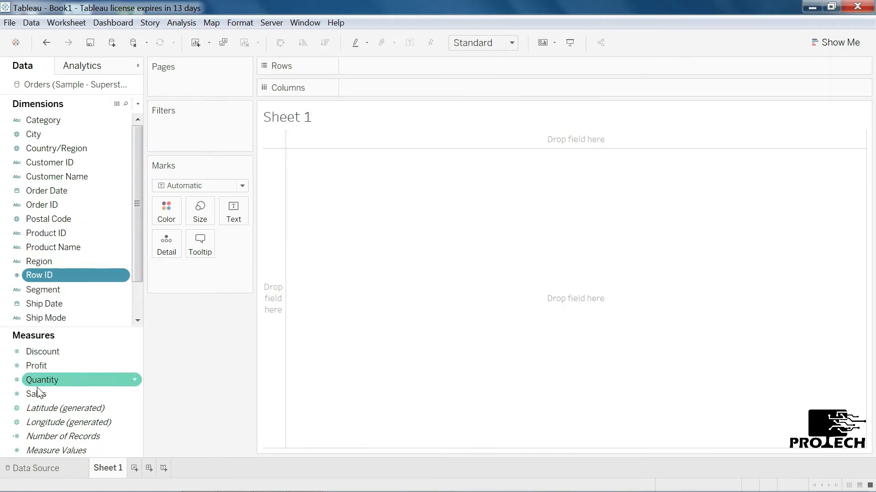
- Place the Sales measure on the Columns shelf and clear the shelf
left_click_drag(39, 393, 381, 89)
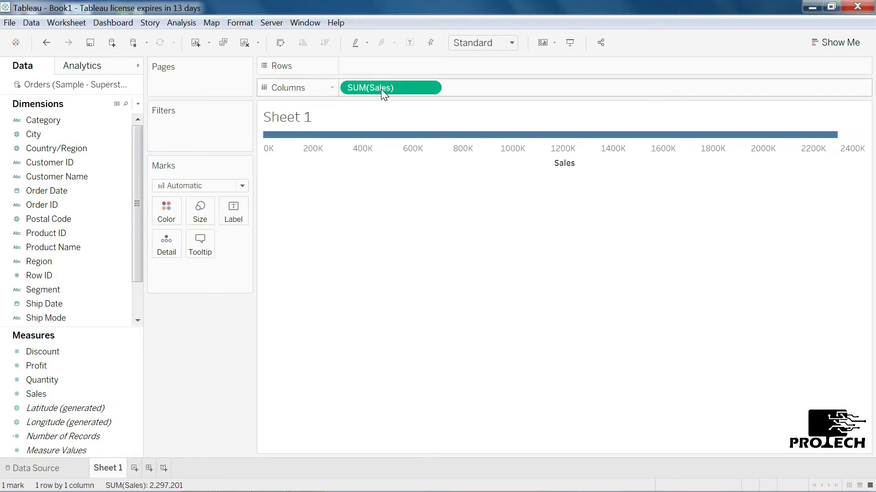
left_click(333, 87)
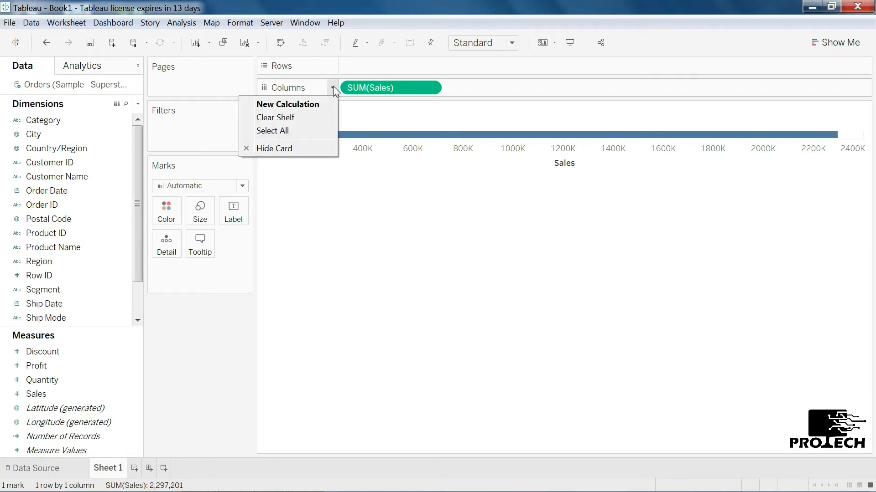
left_click(286, 120)
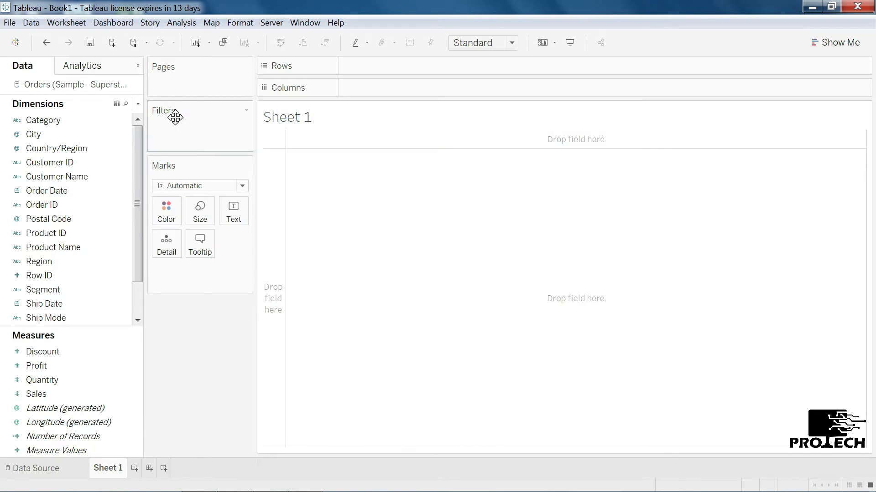
- Hide the Filters shelf, restore it through the worksheet's card display options, and move it back between Pages and Marks
left_click(246, 110)
left_click(226, 129)
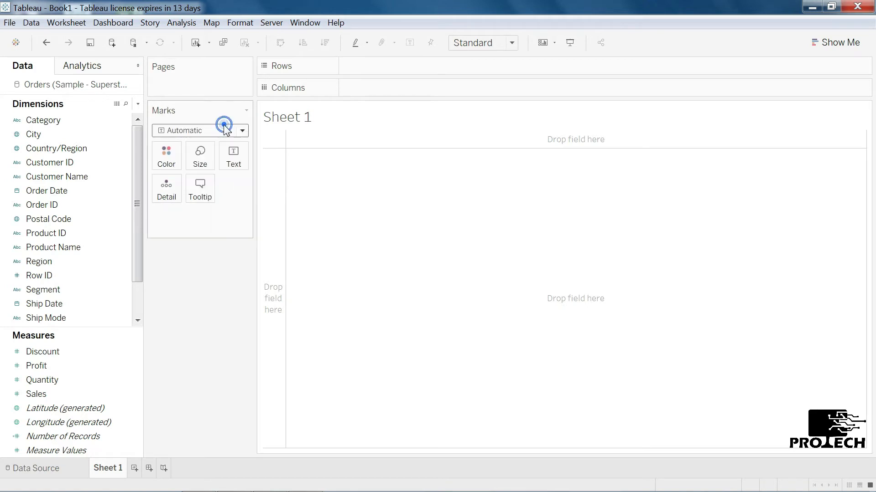
left_click(71, 27)
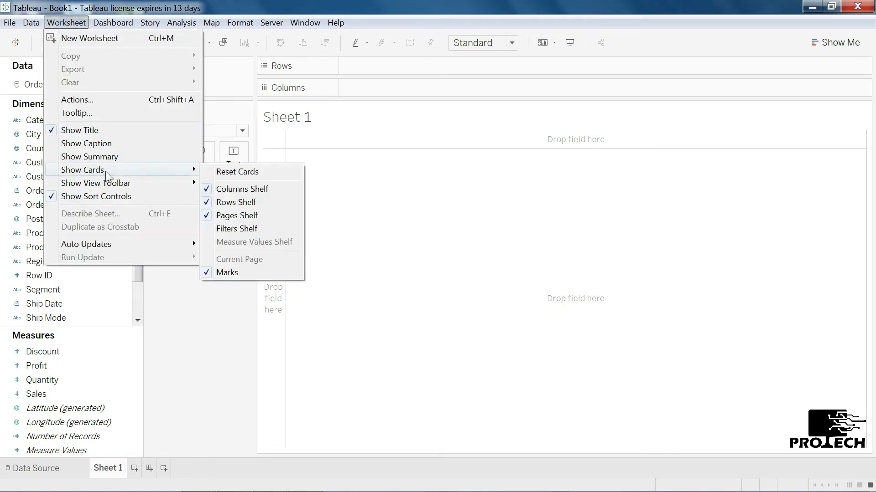
left_click(237, 229)
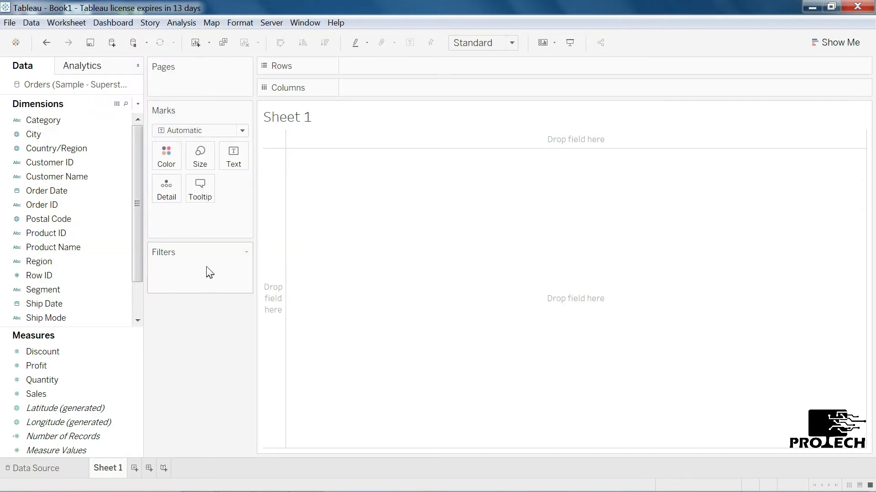
left_click_drag(204, 250, 204, 98)
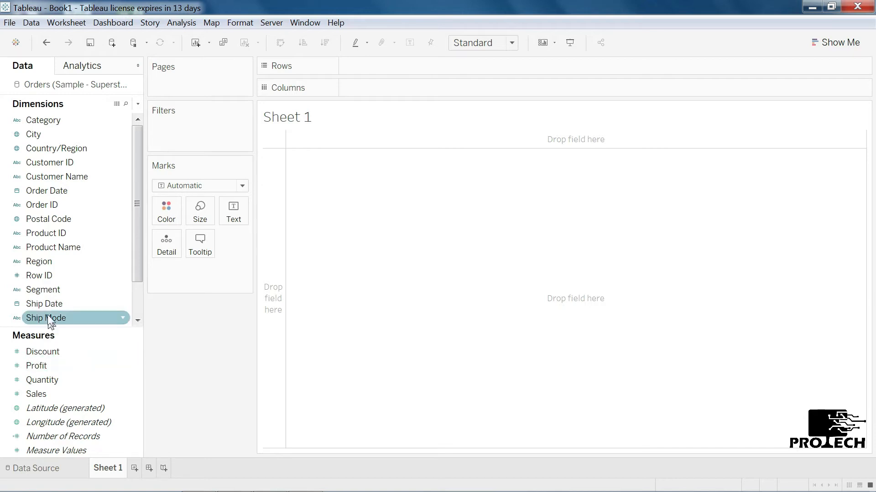
- Filter the sheet by Segment with all values selected, and clear the Filters shelf
left_click_drag(45, 291, 195, 130)
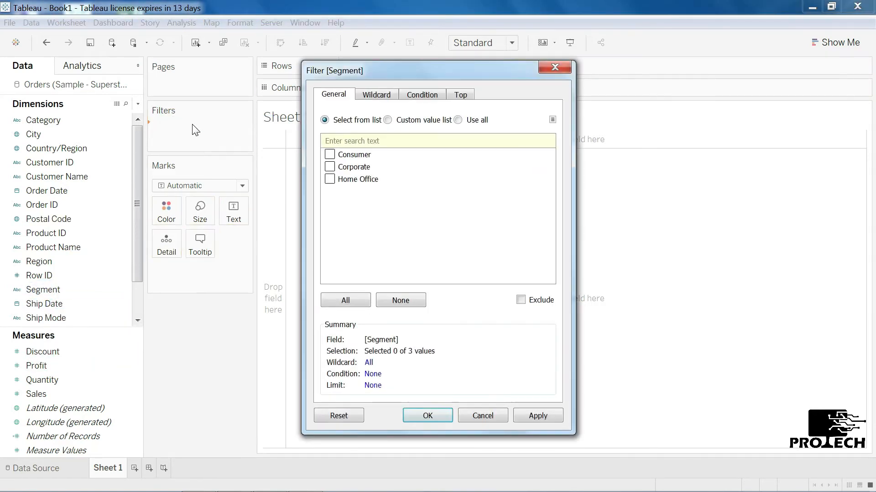
left_click(350, 301)
left_click(431, 419)
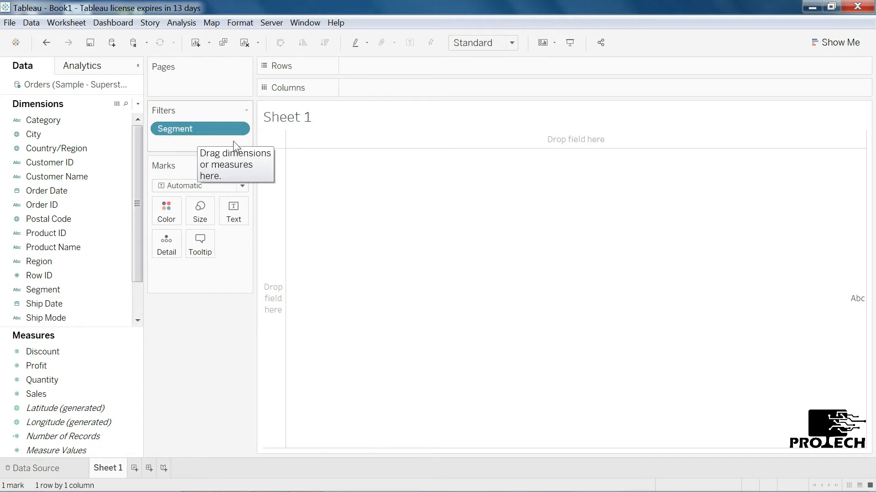
left_click(245, 111)
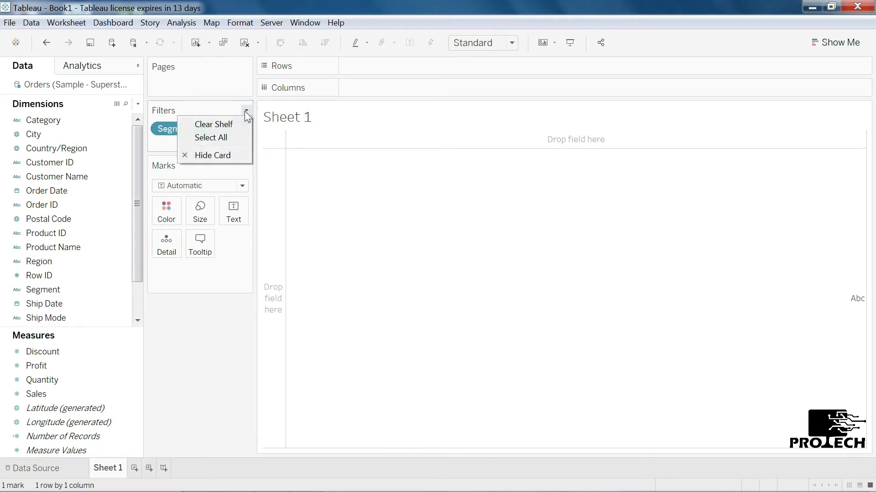
left_click(217, 128)
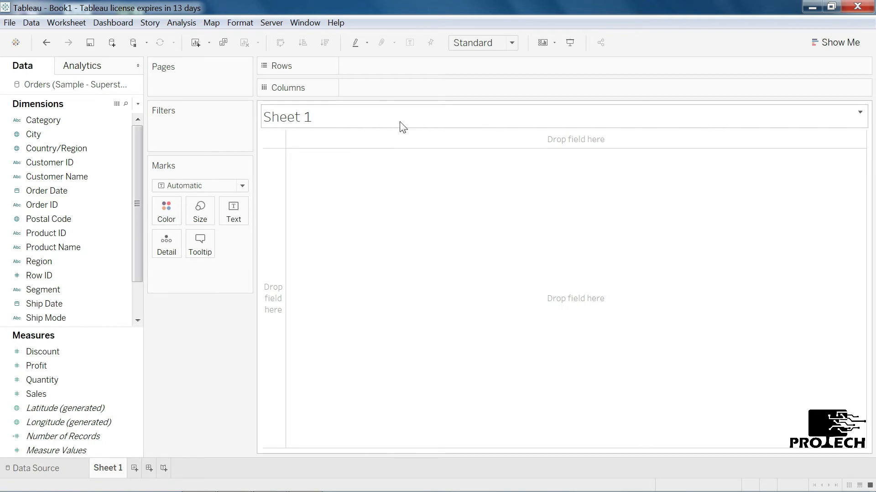
- Build a bar chart on Sheet 1 with Category on Columns and the sum of Sales on Rows
left_click_drag(54, 121, 384, 88)
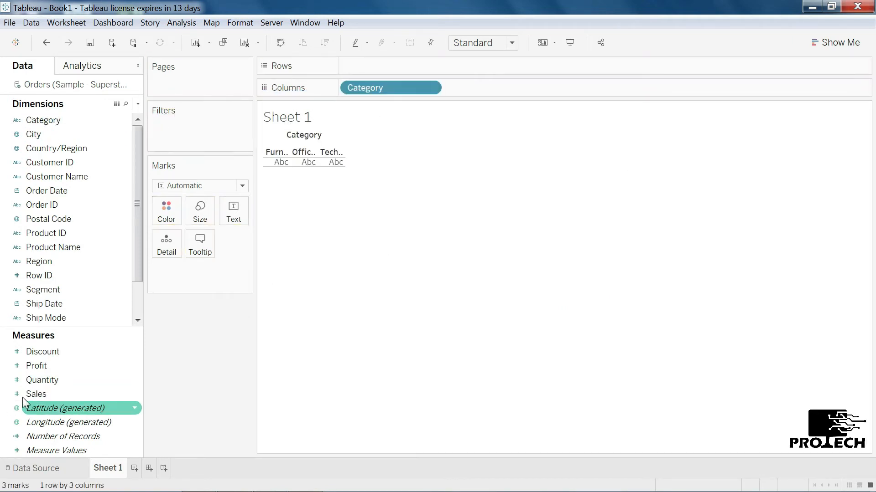
left_click_drag(33, 394, 376, 64)
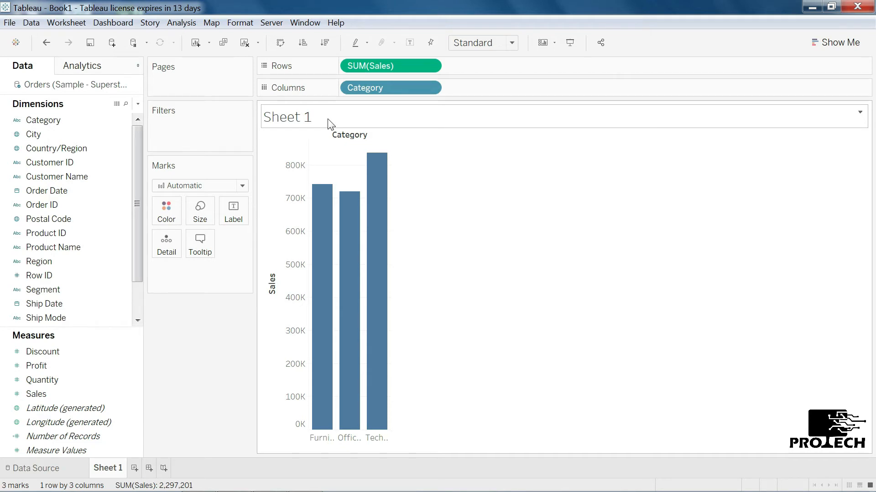
- Hide the Sheet 1 title and show it again, opening its text for editing and cancelling without changes
left_click(860, 112)
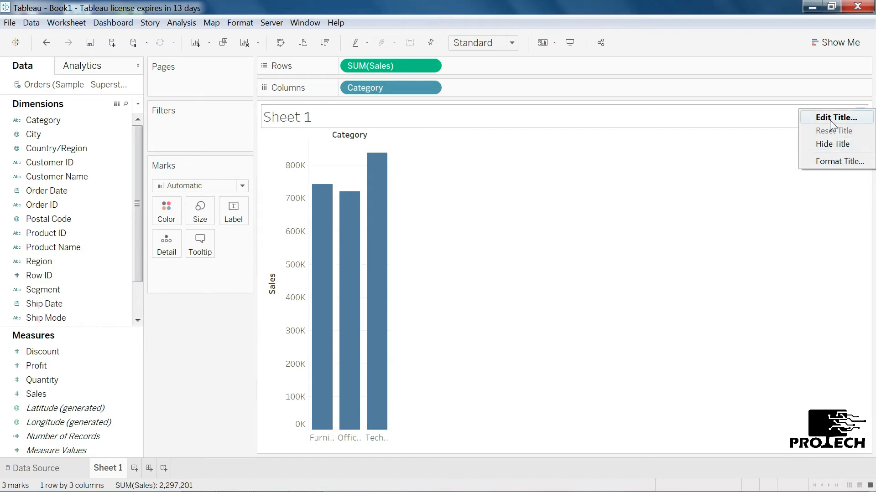
left_click(845, 145)
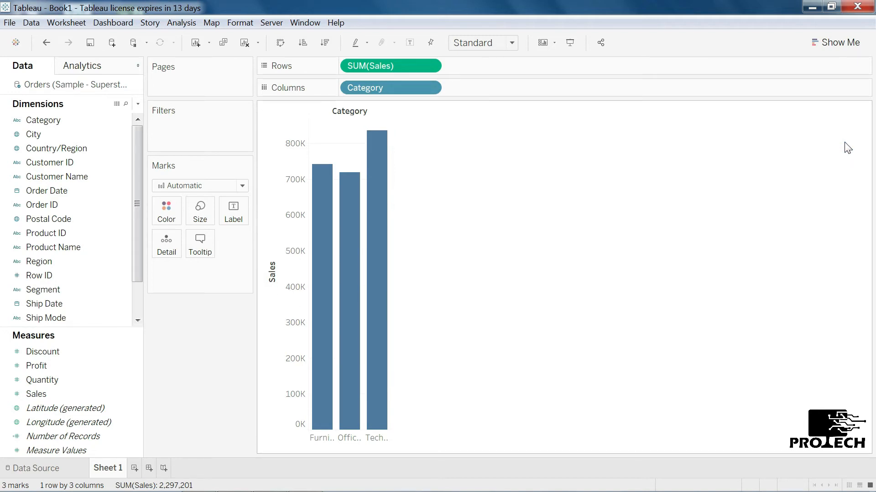
left_click(82, 24)
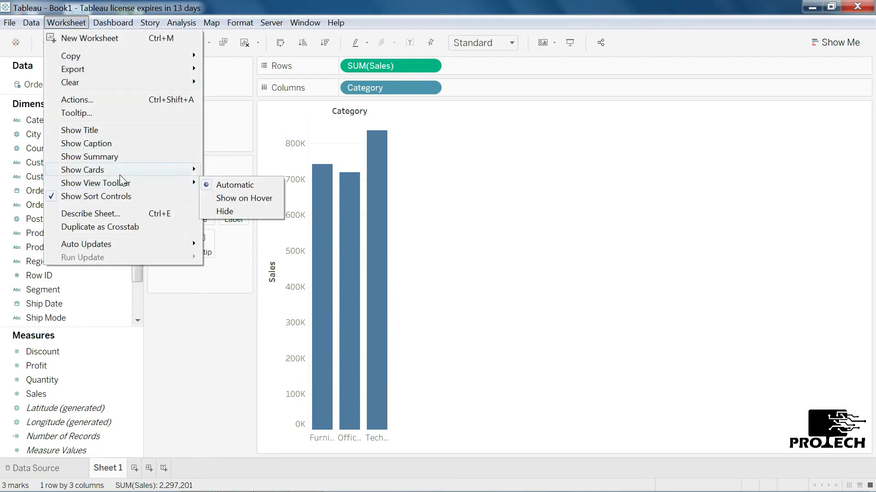
mouse_move(120, 175)
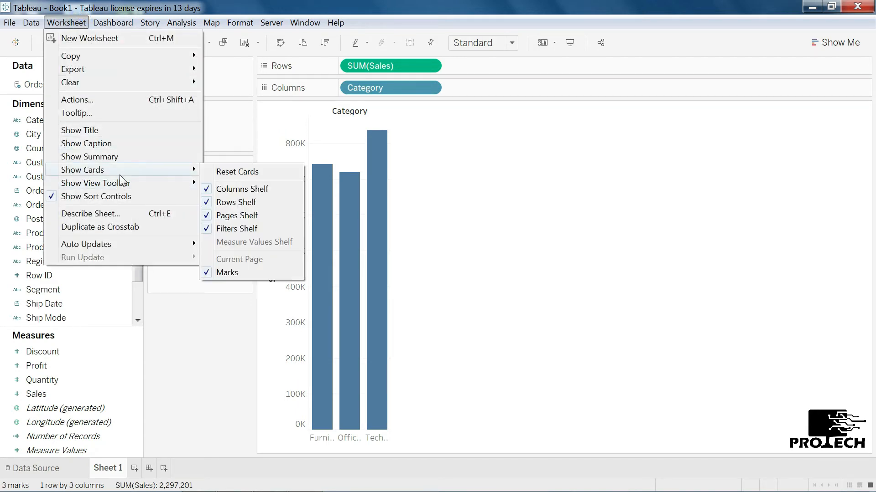
left_click(111, 131)
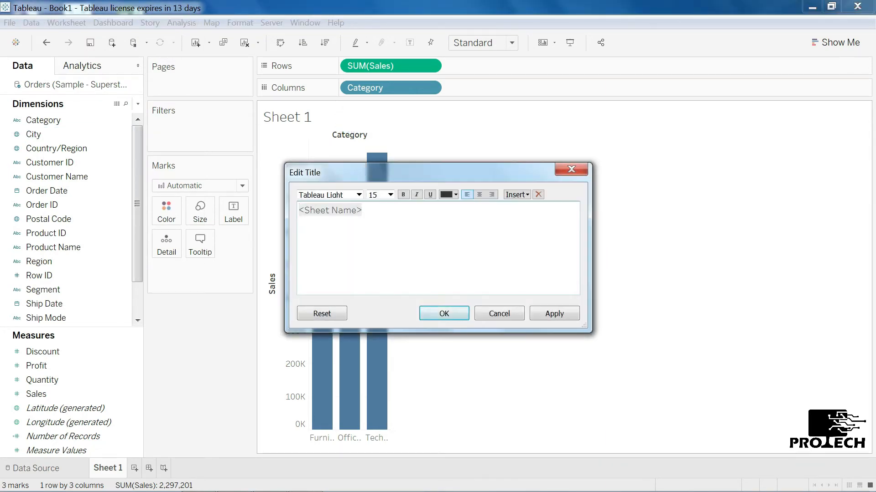
left_click_drag(366, 211, 287, 213)
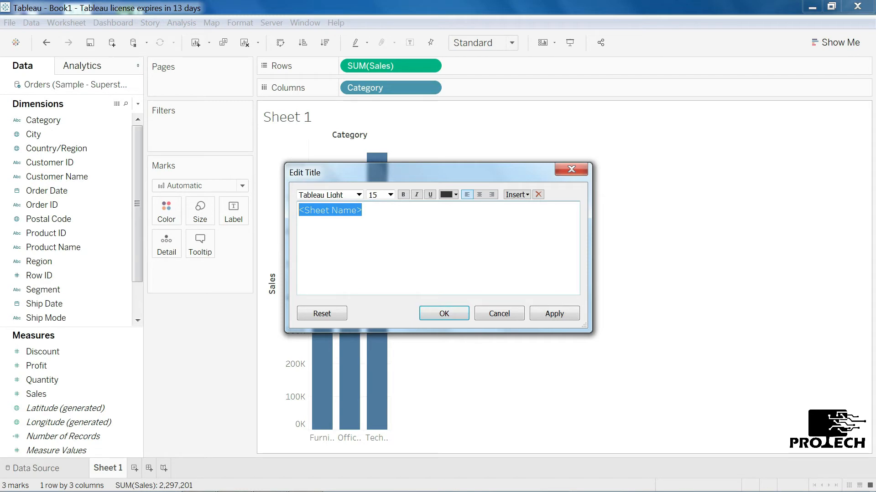
left_click(497, 316)
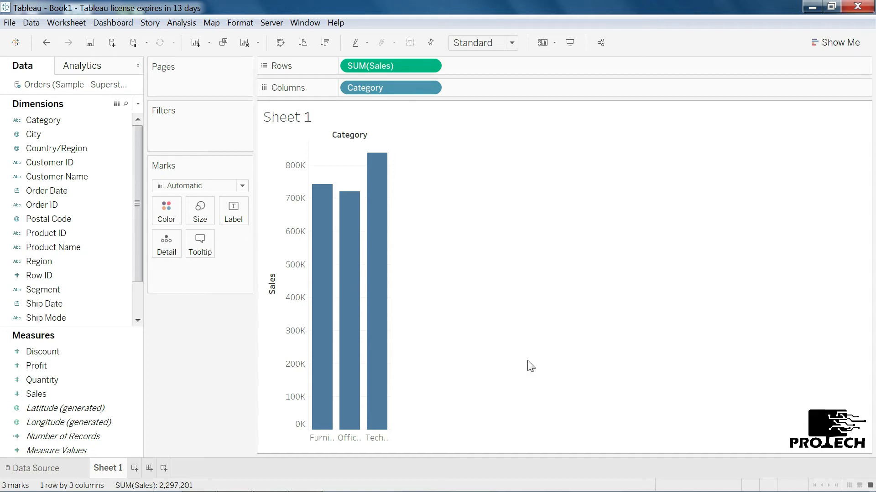
- Show the Sheet 1 caption, try out editing its text without saving, and hide the caption again
left_click(68, 26)
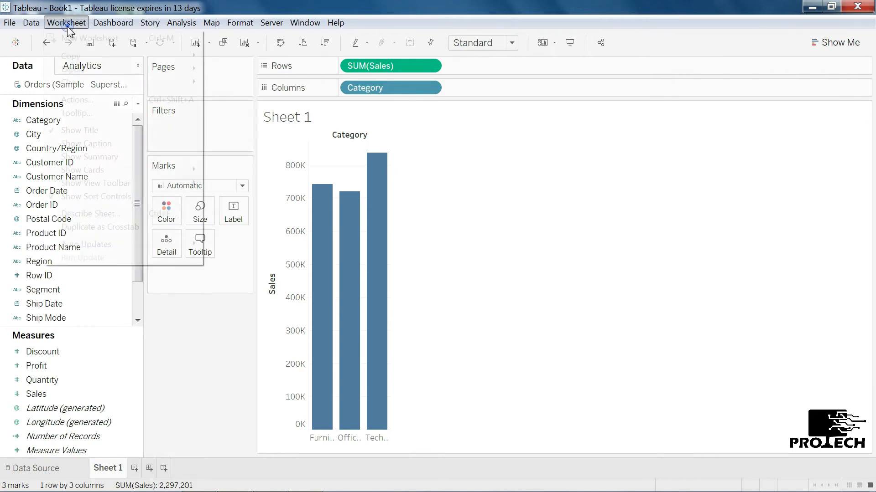
left_click(88, 144)
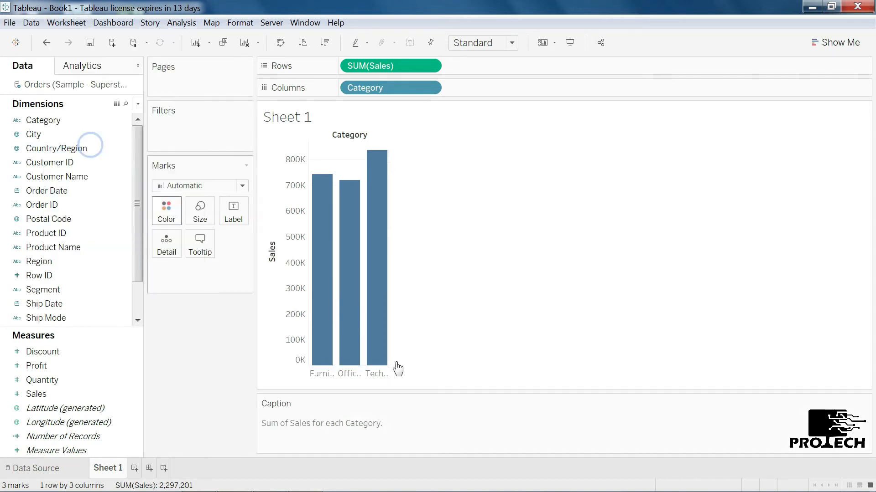
double_click(393, 441)
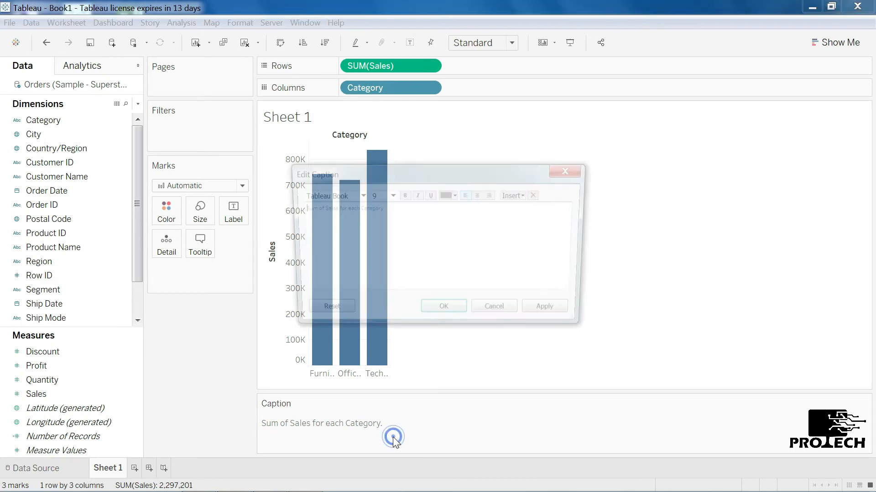
left_click(397, 213)
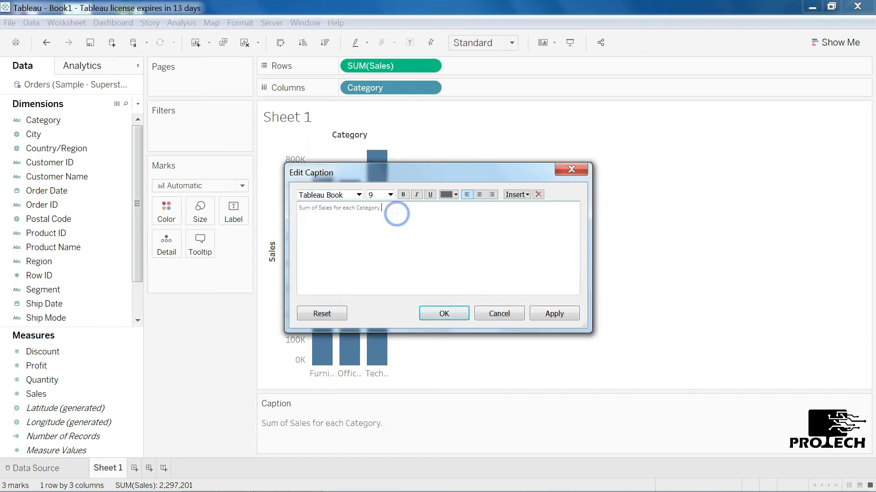
key("BackSpace")
left_click(483, 316)
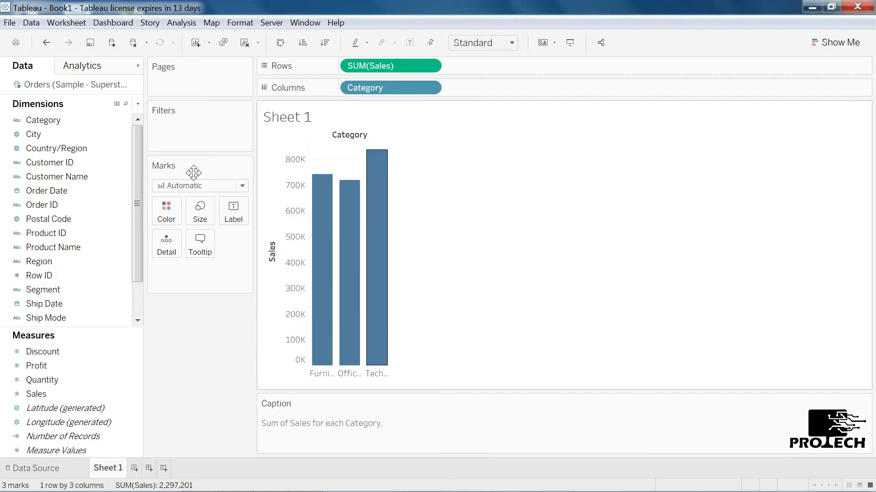
left_click(74, 21)
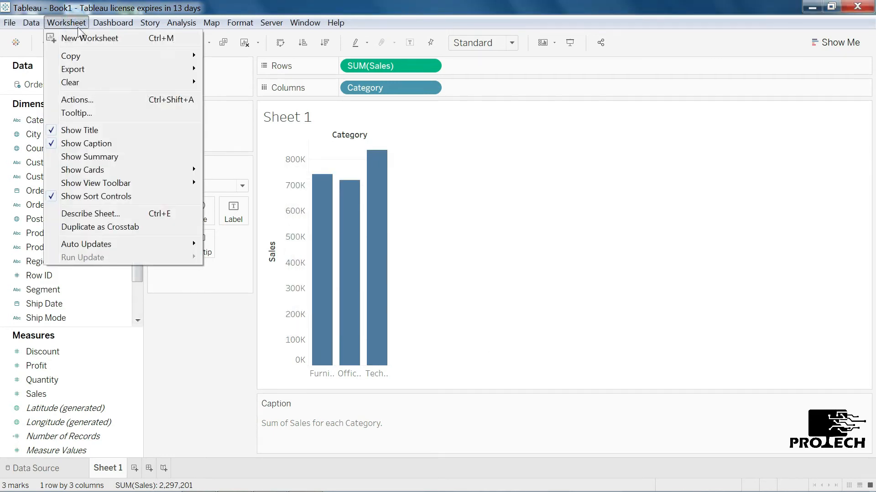
left_click(93, 144)
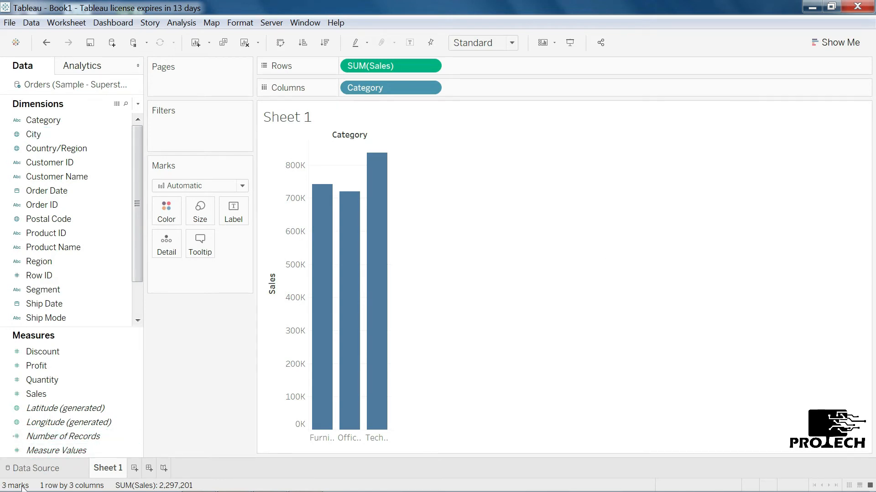
- Widen the bar chart's category columns so that the Furniture and Technology labels fit
mouse_move(343, 234)
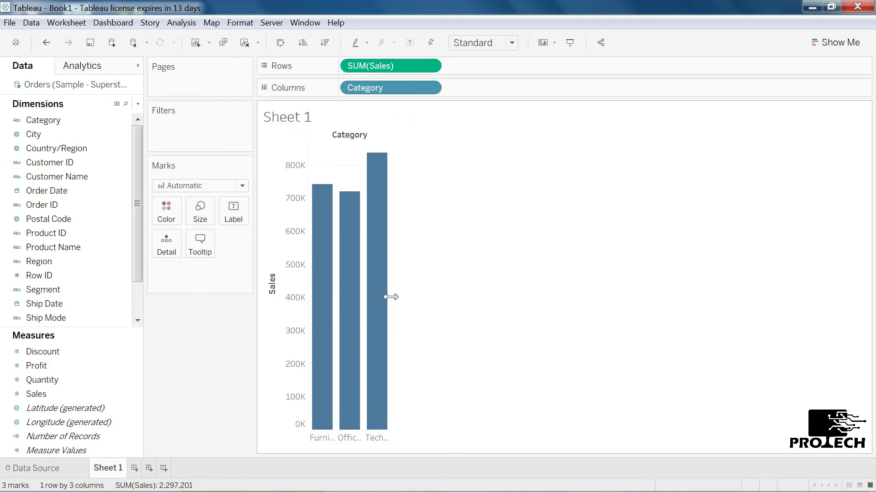
left_click_drag(391, 297, 450, 299)
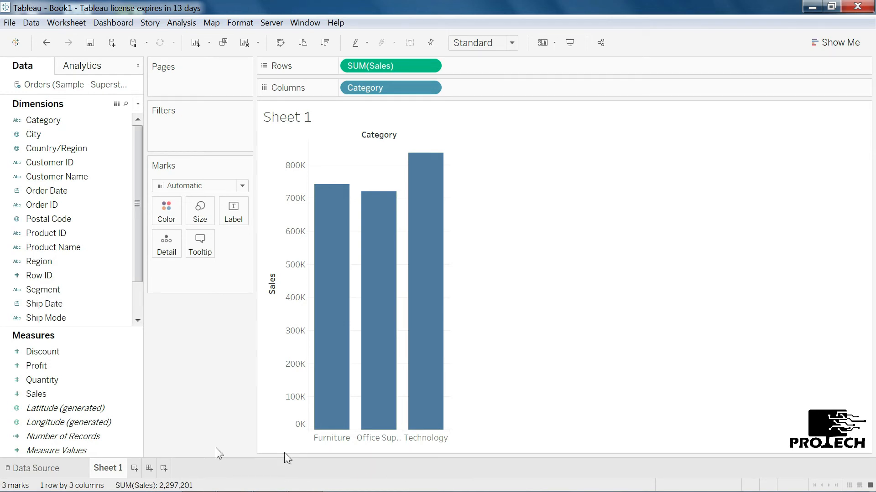
- Add a second worksheet, a new dashboard and a new story to the workbook
mouse_move(115, 476)
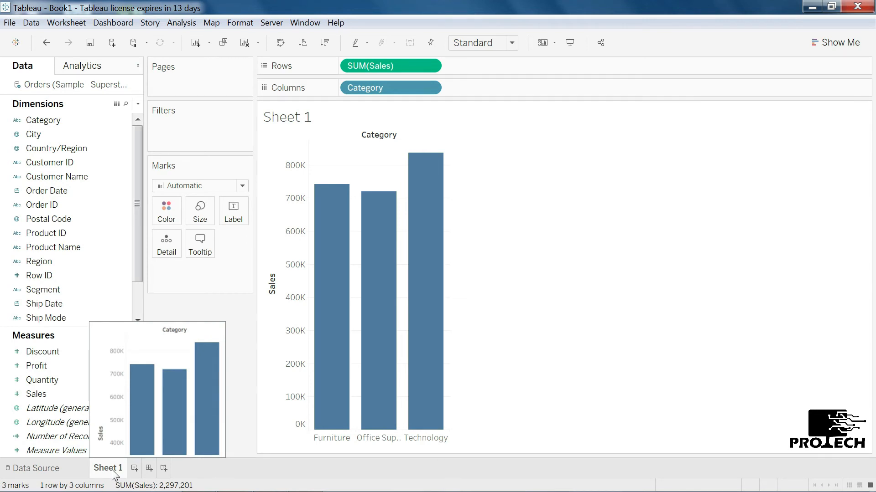
left_click(135, 470)
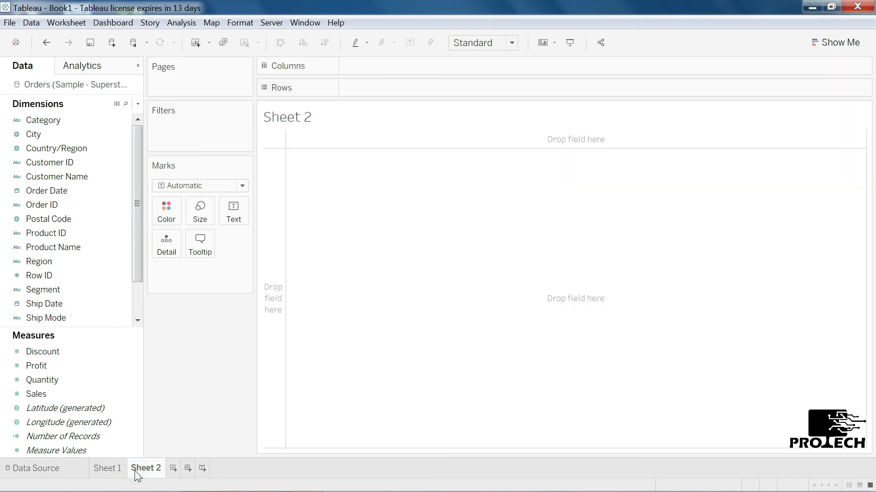
left_click(187, 469)
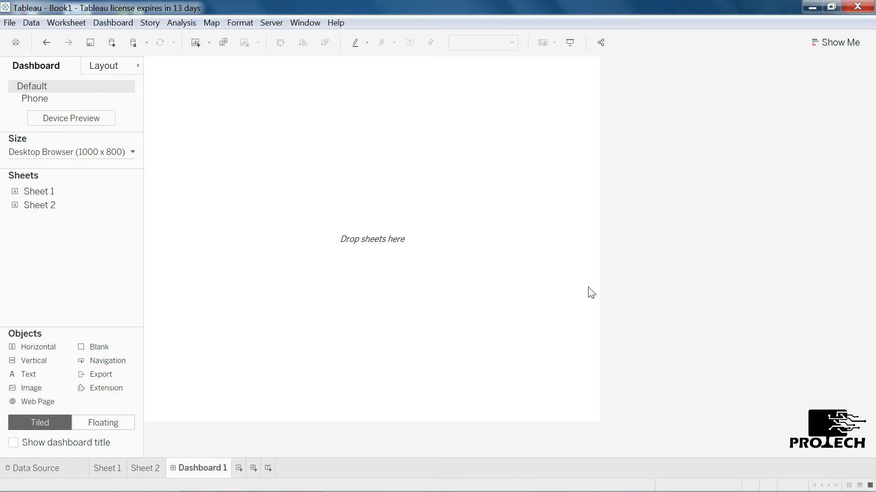
left_click(268, 468)
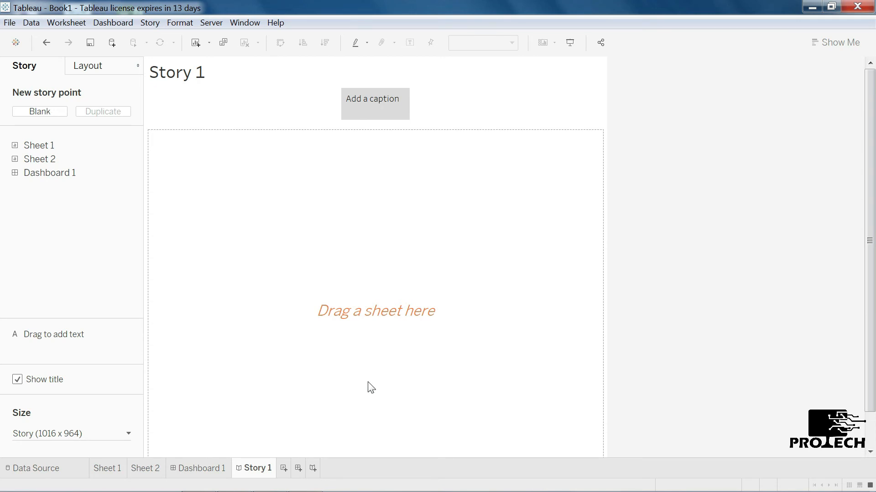
- Return to Sheet 1 and display all of the workbook's sheets in the sheet sorter
left_click(104, 467)
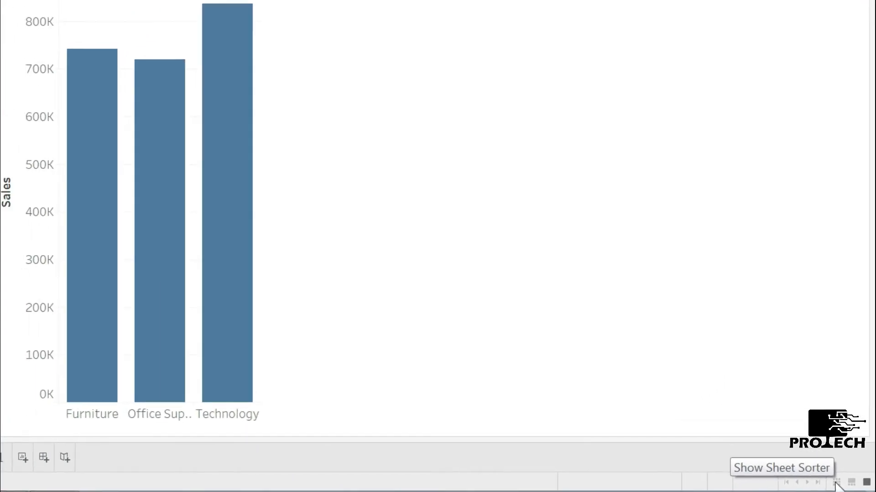
left_click(846, 485)
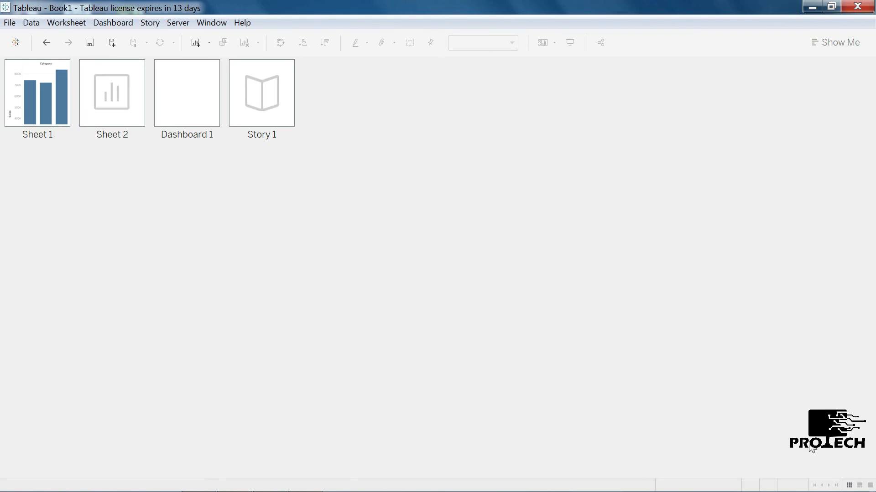
- Display the workbook's sheets as a filmstrip, and return to the plain sheet tabs view
left_click(860, 485)
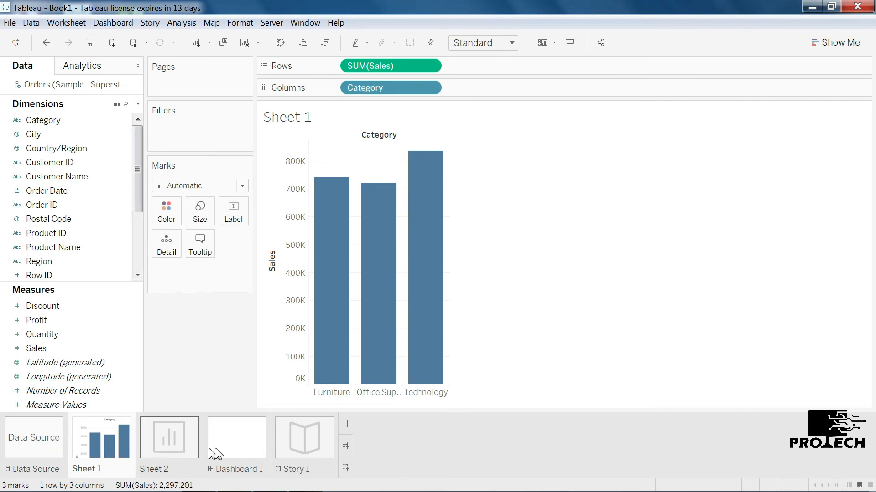
left_click(870, 487)
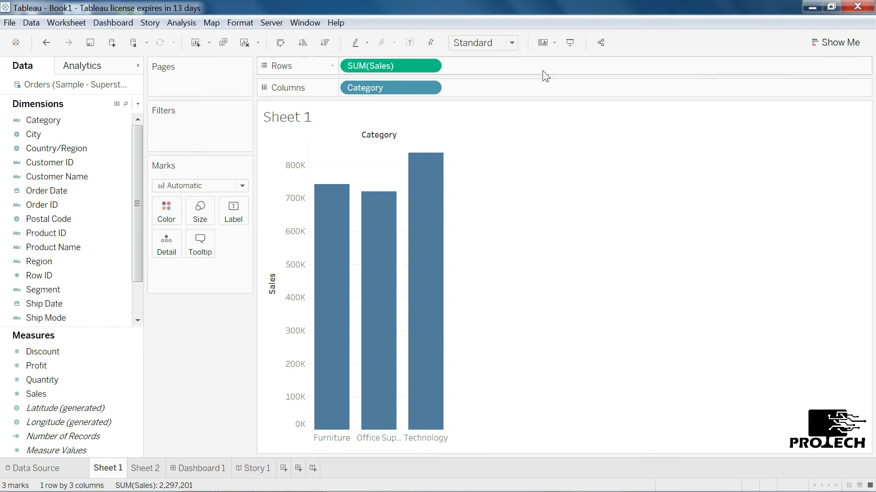
- Examine the chart types that Show Me offers for the Sheet 1 view, and close the list
left_click(849, 46)
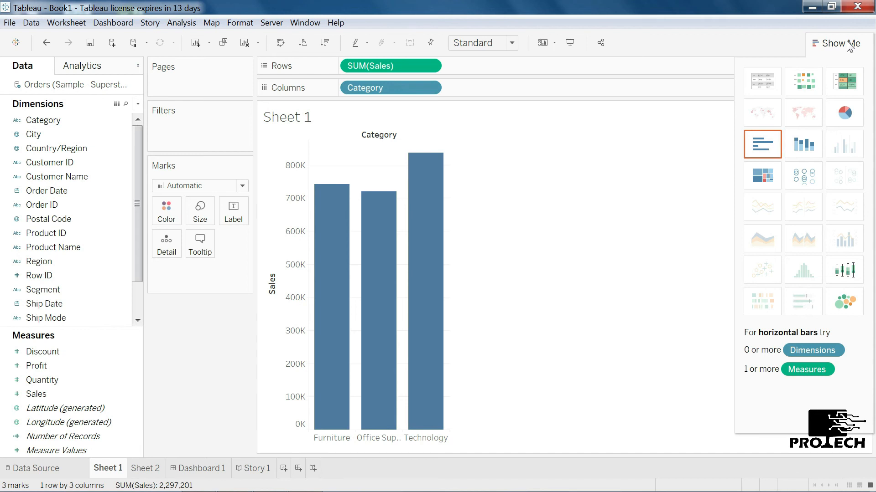
left_click(847, 45)
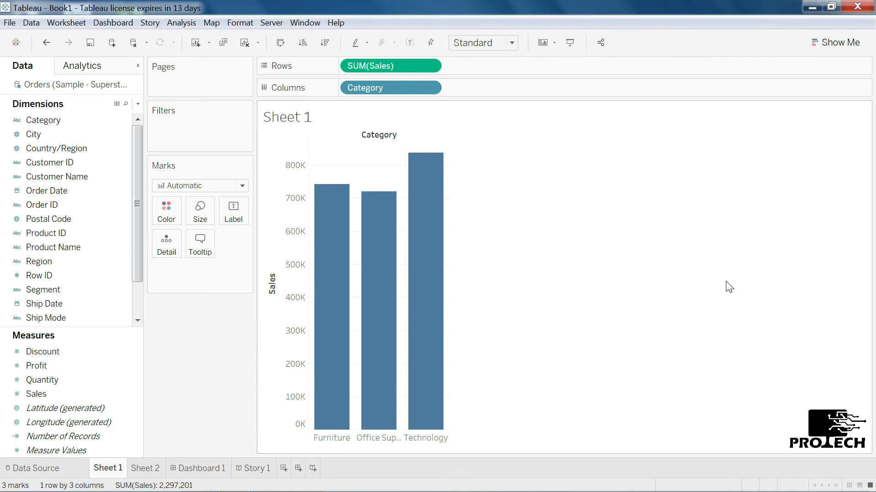
- Minimize the current workbook, launch Tableau Public 2020.2, and display its available server connection types
left_click(811, 8)
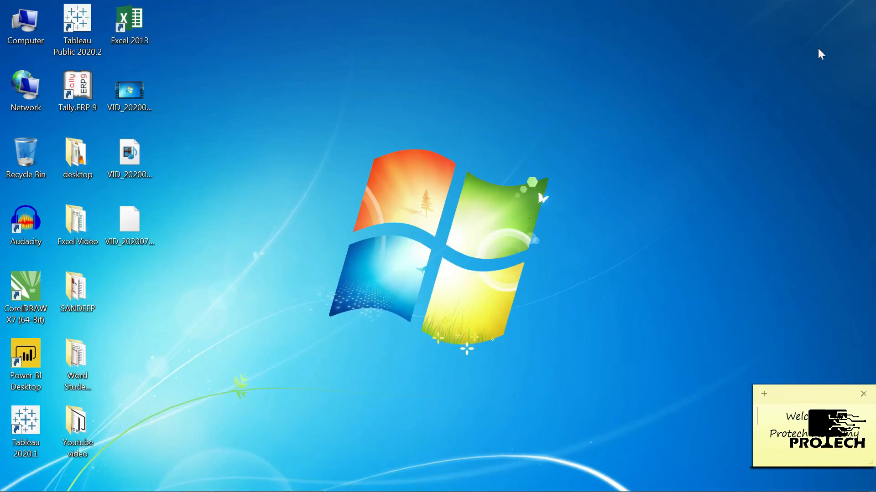
double_click(77, 28)
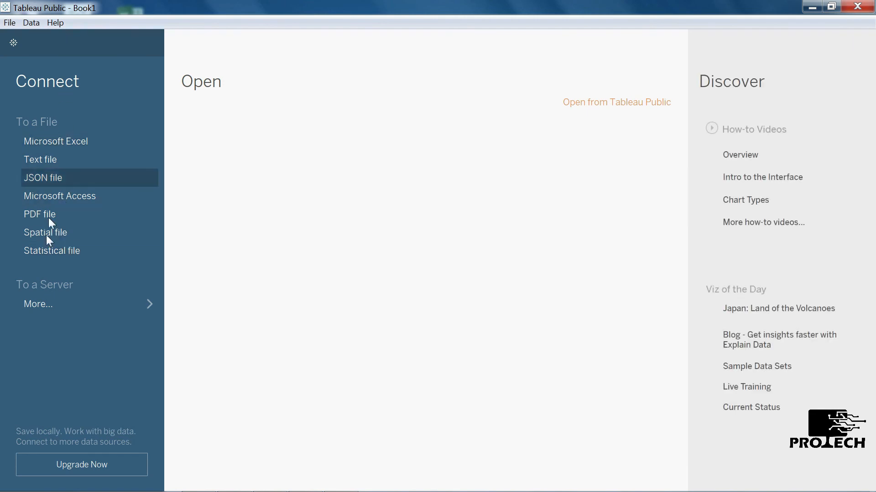
left_click(83, 304)
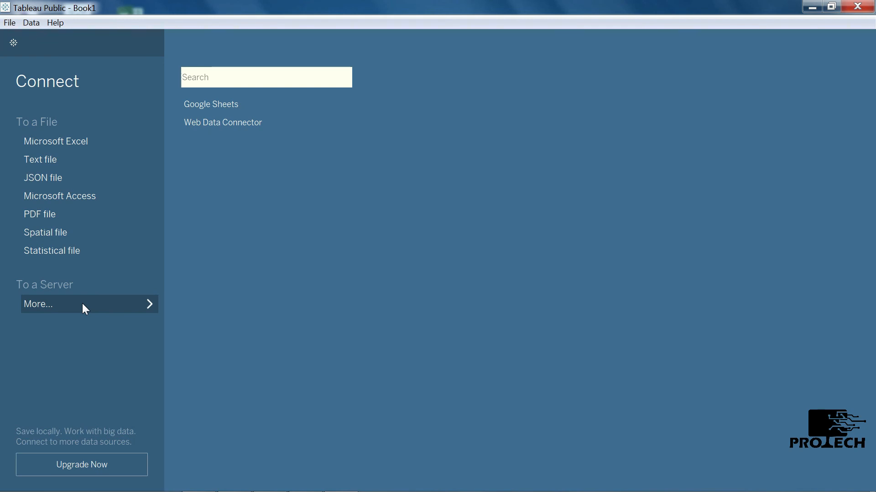
- Connect to the Sample - Superstore Excel workbook and add its first Orders sheet to the data source
left_click(85, 141)
left_click(390, 320)
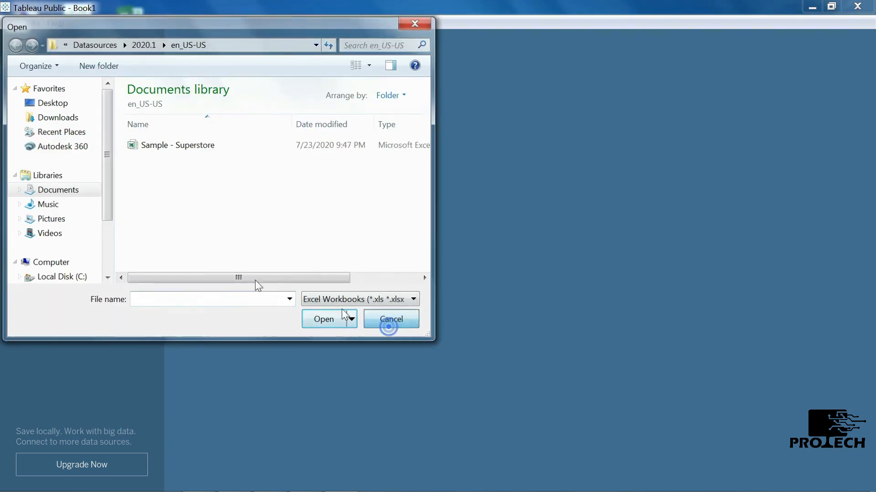
left_click(64, 142)
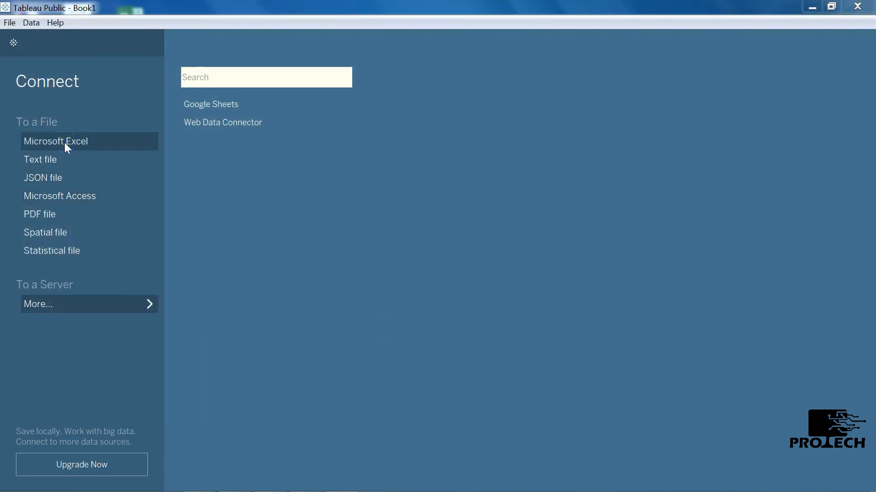
left_click(195, 146)
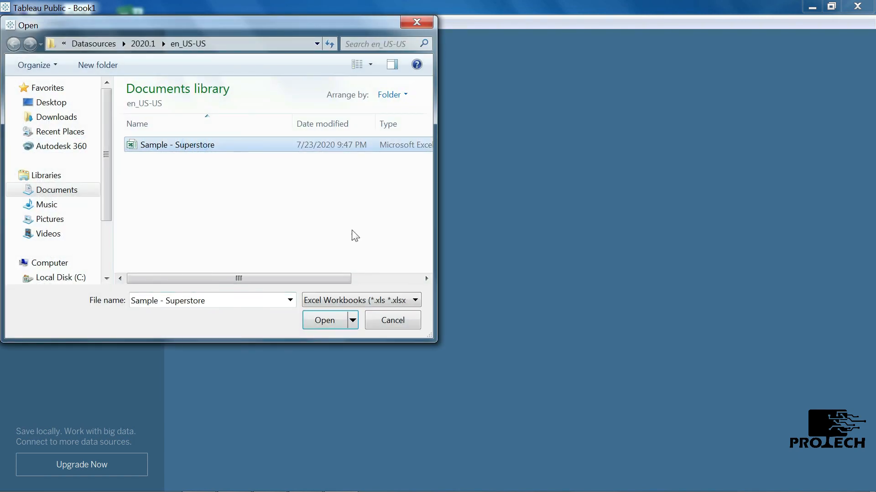
left_click(325, 321)
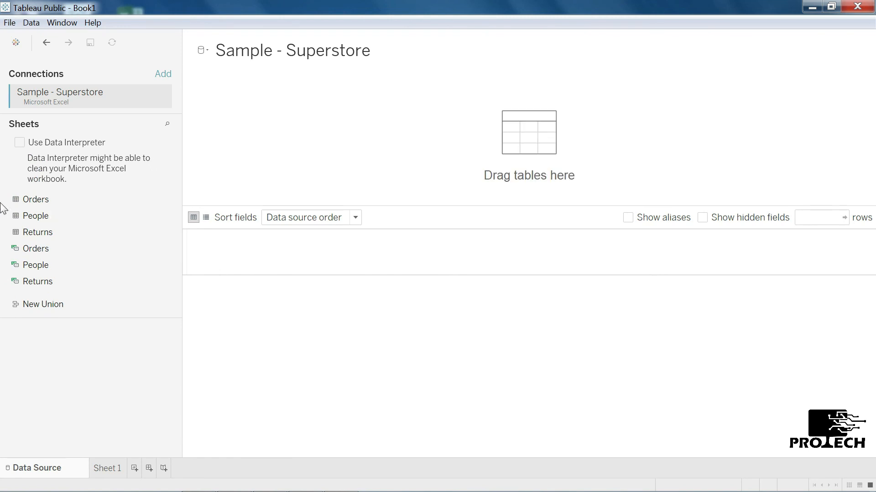
left_click_drag(35, 199, 280, 166)
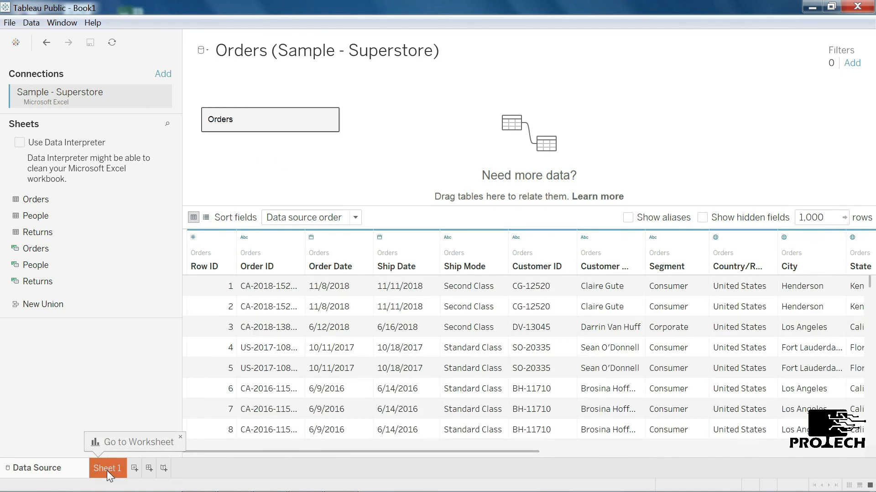
- Build a horizontal bar chart on Sheet 1 with Sales on Columns and Sub-Category on Rows
left_click(107, 470)
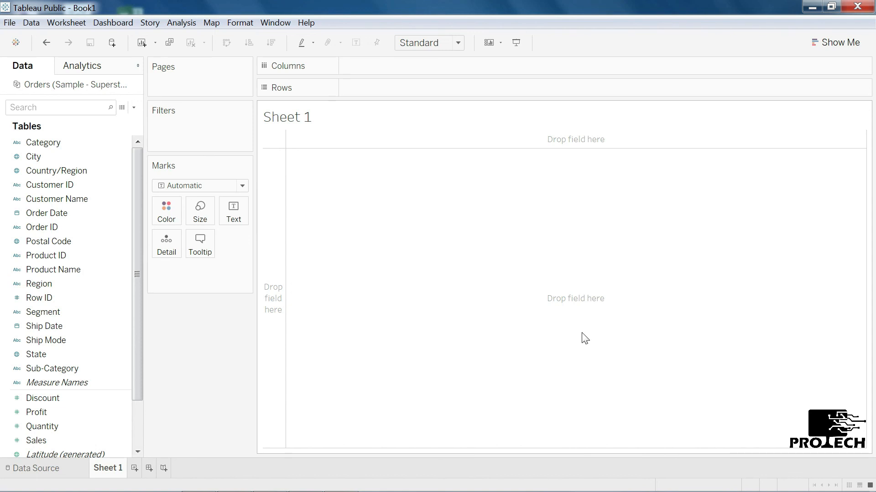
left_click(69, 441)
left_click_drag(51, 438, 378, 68)
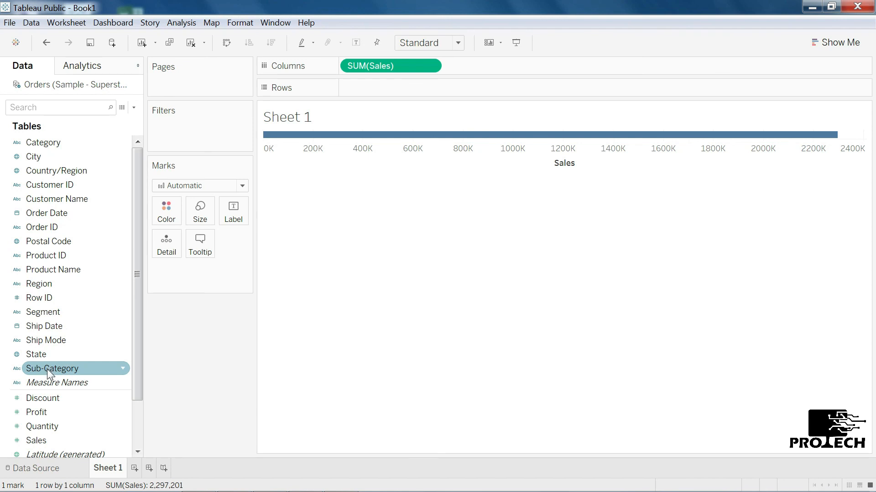
left_click_drag(47, 368, 371, 84)
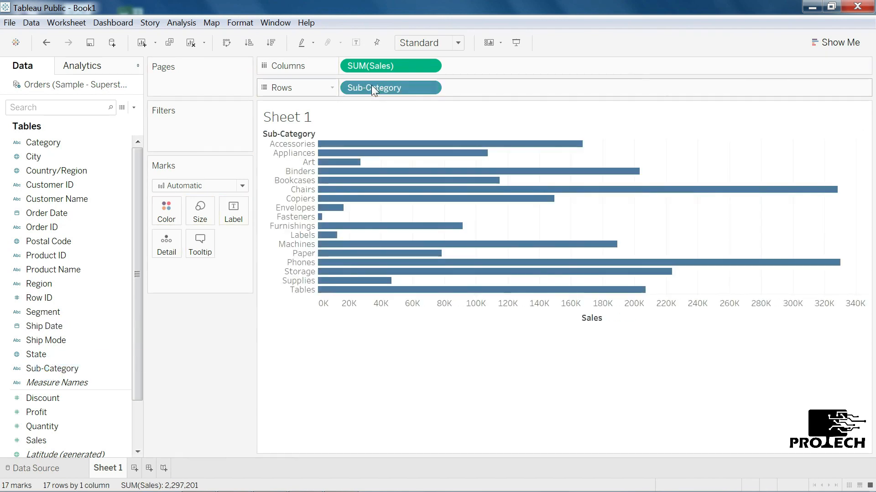